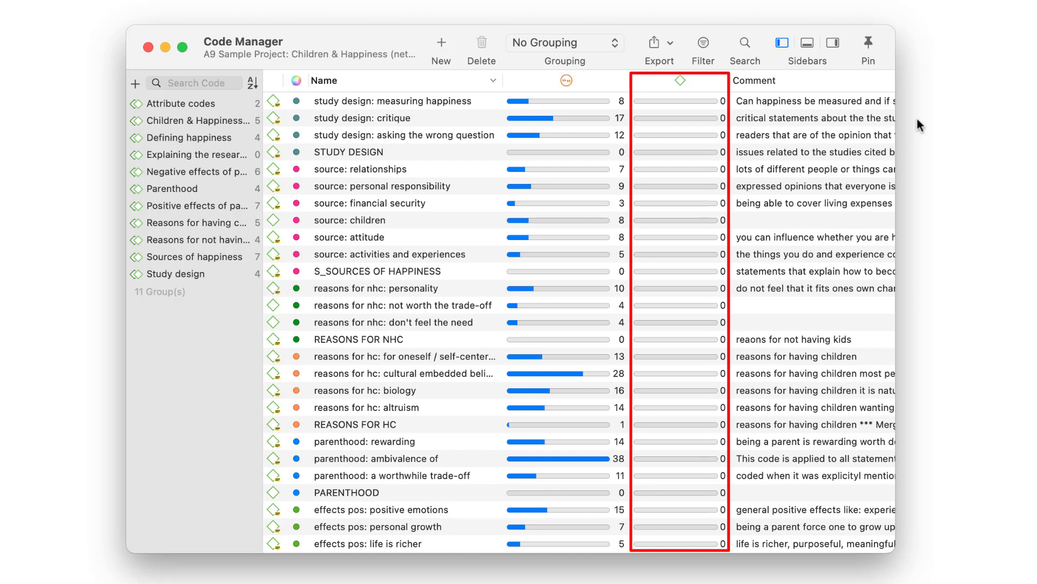
Select the financial security, not worth the trade-off, biology and worthwhile trade-off codes and right-click the selection.
{"action": "left_click", "coordinate": [383, 202]}
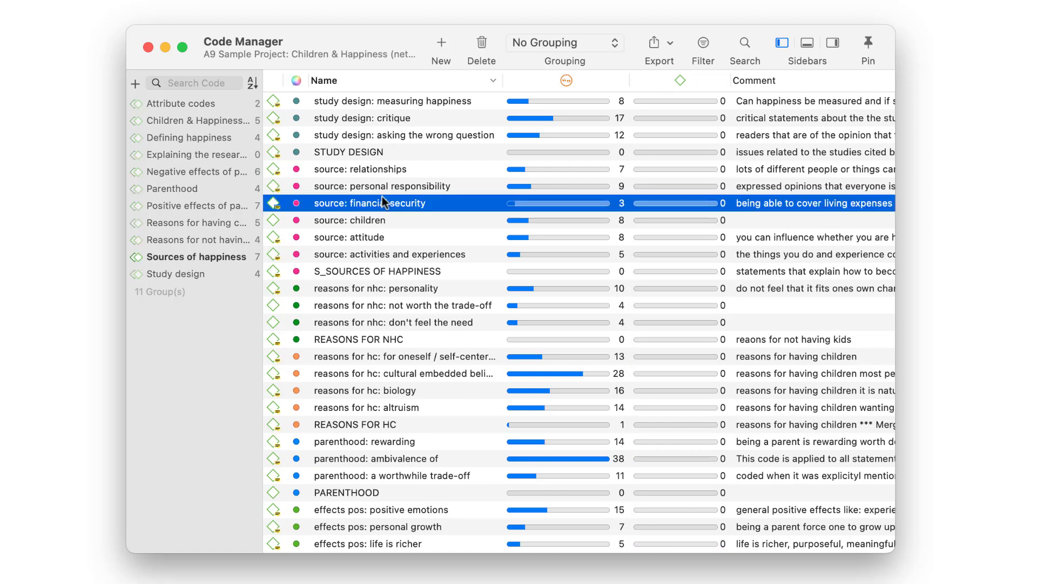
{"action": "left_click", "coordinate": [354, 305], "text": "super"}
{"action": "left_click", "coordinate": [350, 389], "text": "super"}
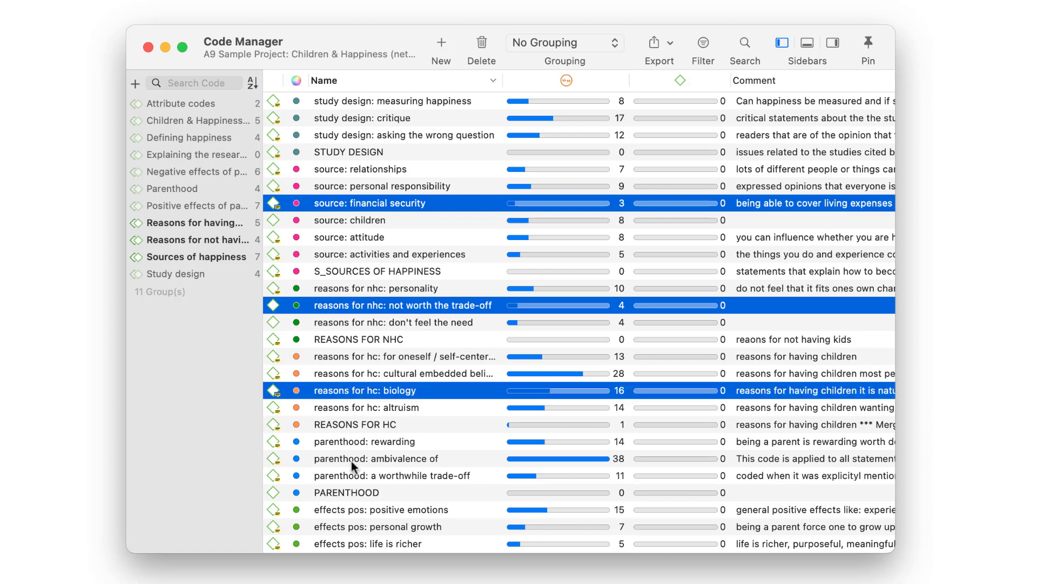
{"action": "left_click", "coordinate": [353, 472], "text": "super"}
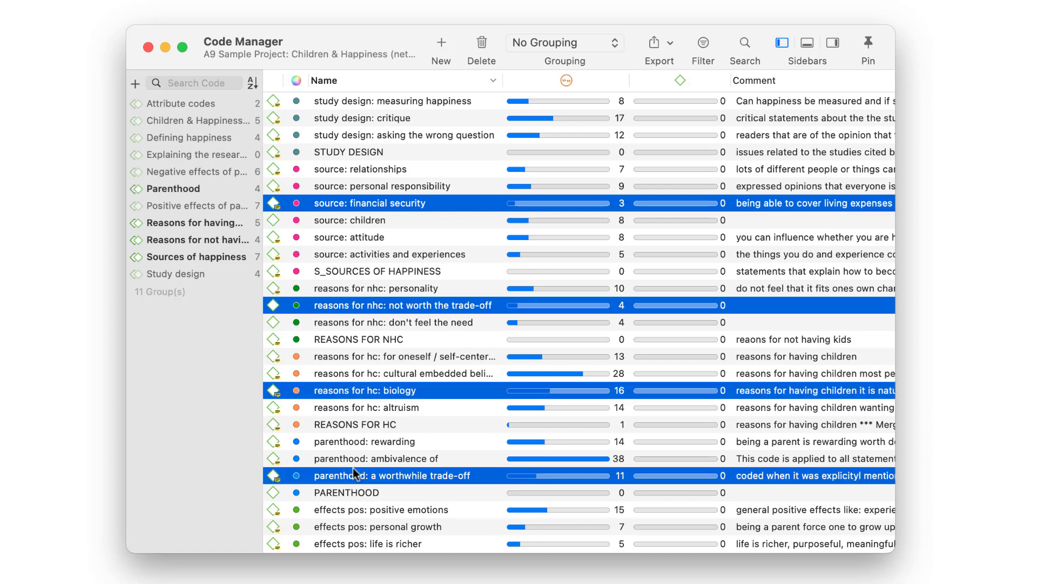
{"action": "right_click", "coordinate": [424, 205]}
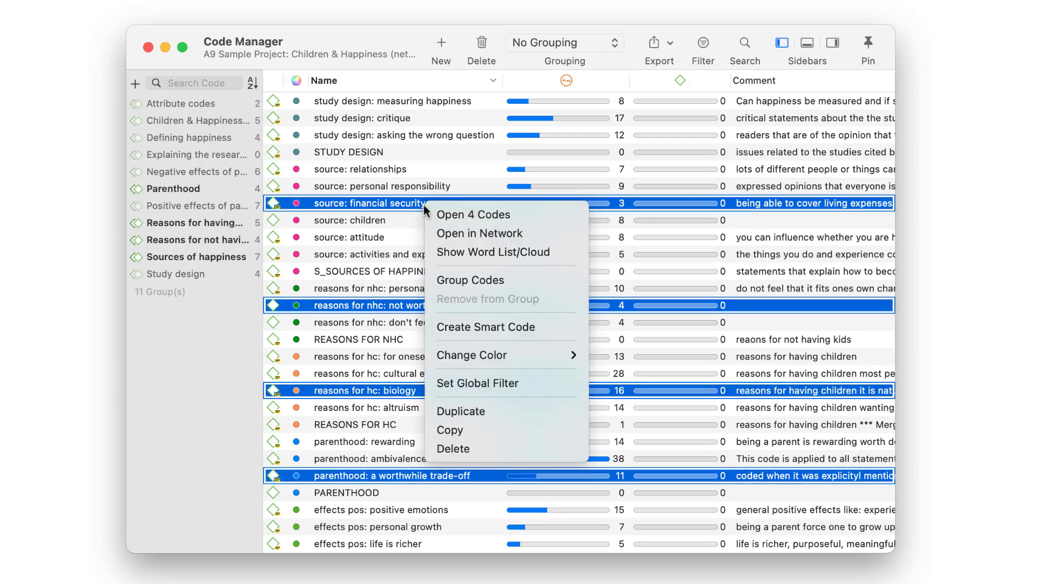
Open the four codes in a network, then place children: > happiness and #fam: 1 child on it.
{"action": "left_click", "coordinate": [462, 233]}
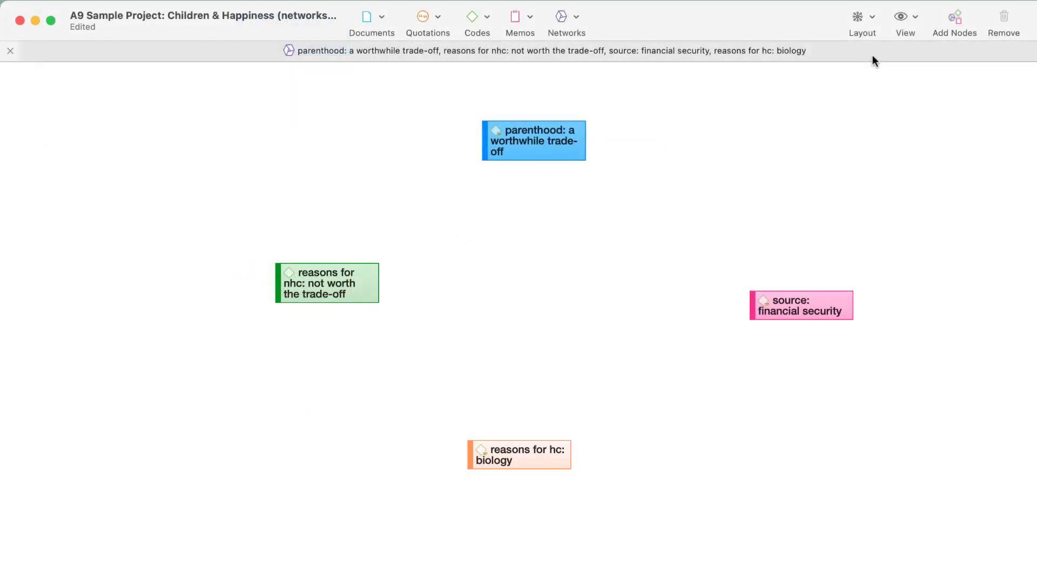
{"action": "left_click", "coordinate": [956, 23]}
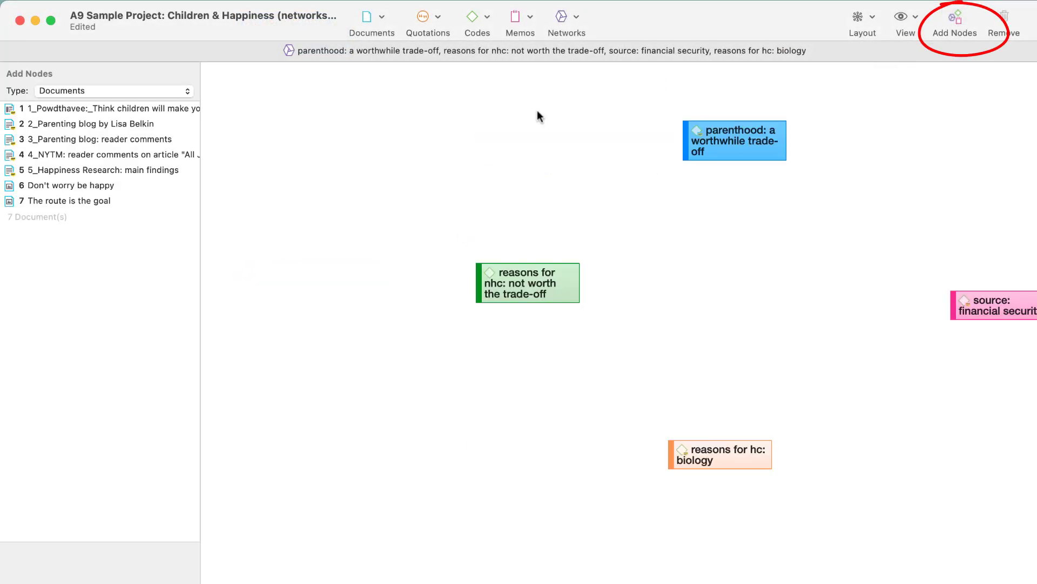
{"action": "left_click", "coordinate": [152, 90]}
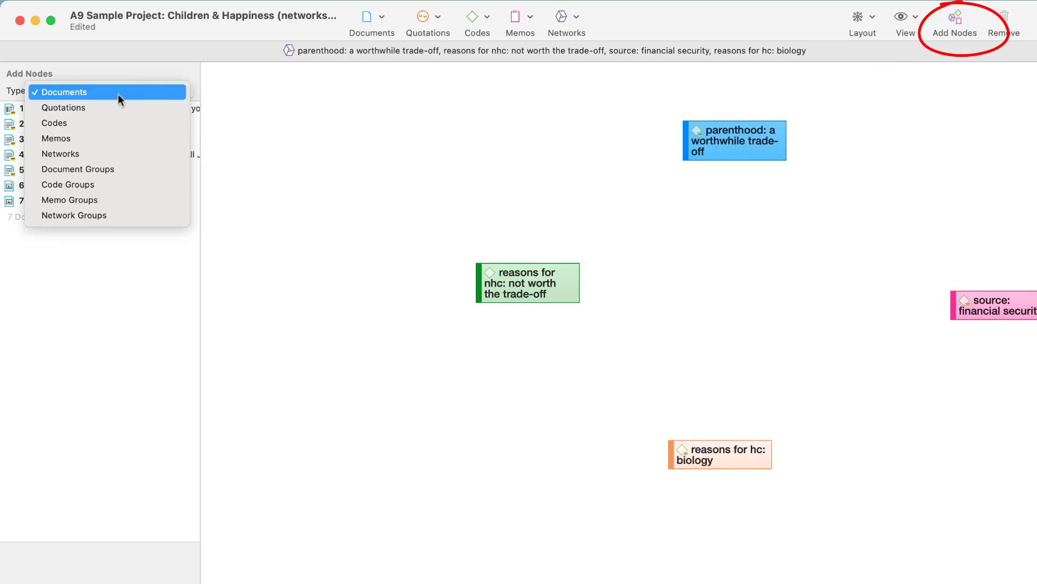
{"action": "left_click", "coordinate": [77, 118]}
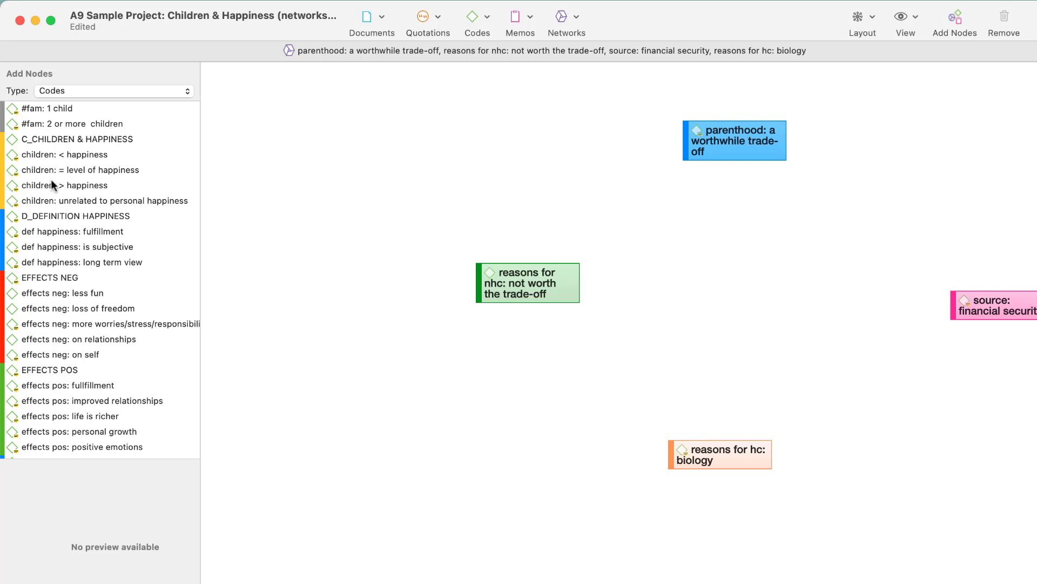
{"action": "left_click_drag", "start_coordinate": [51, 180], "coordinate": [323, 141]}
{"action": "left_click_drag", "start_coordinate": [50, 104], "coordinate": [358, 392]}
{"action": "left_click", "coordinate": [478, 265]}
Link reasons for nhc–parenthood (is associated with), parenthood–financial security (is part of), biology–reasons for nhc (is property of).
{"action": "left_click_drag", "start_coordinate": [471, 258], "coordinate": [728, 153]}
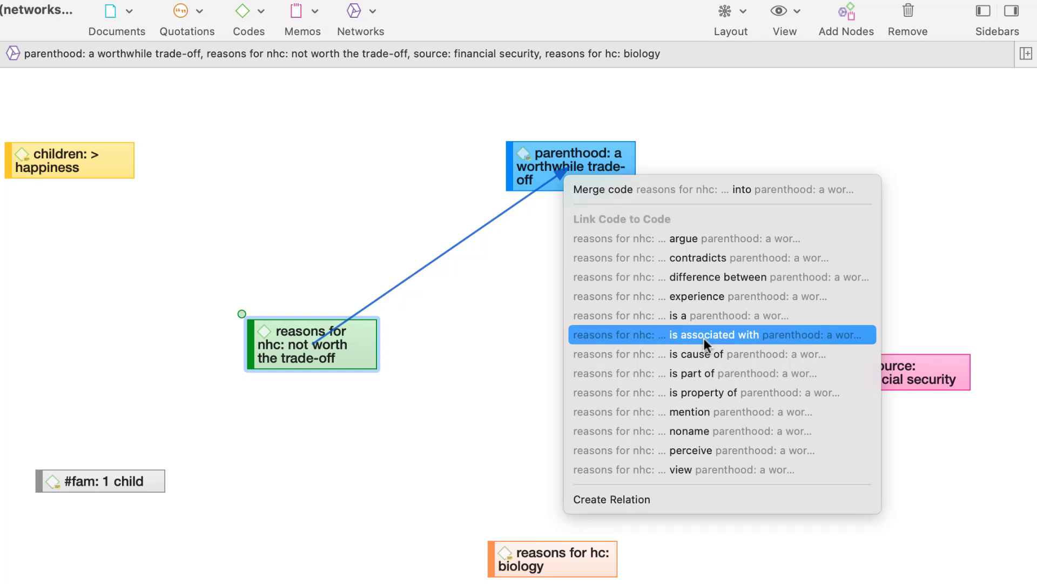
{"action": "left_click", "coordinate": [704, 338]}
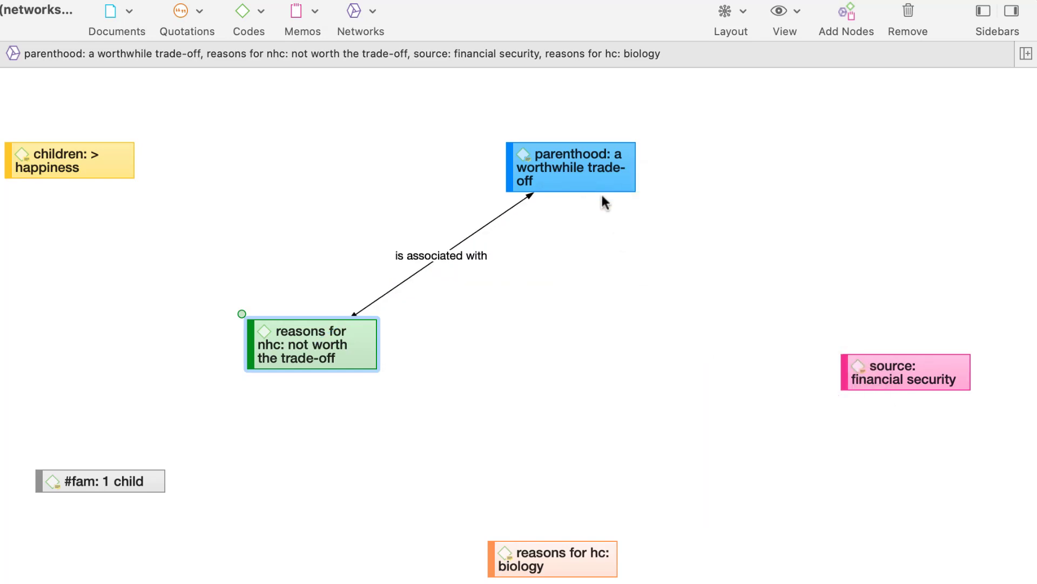
{"action": "left_click", "coordinate": [526, 162]}
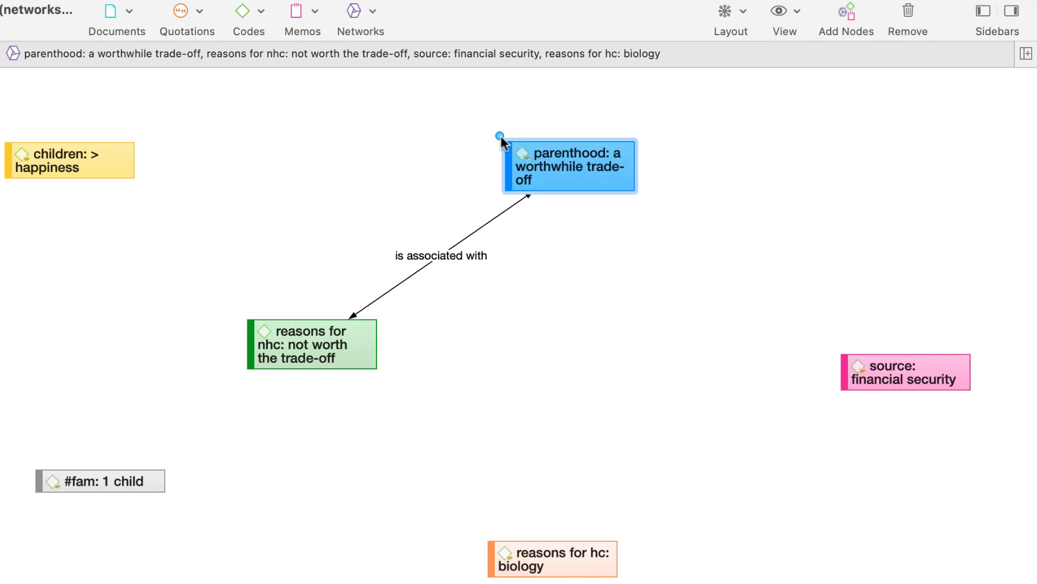
{"action": "left_click_drag", "start_coordinate": [500, 135], "coordinate": [874, 357]}
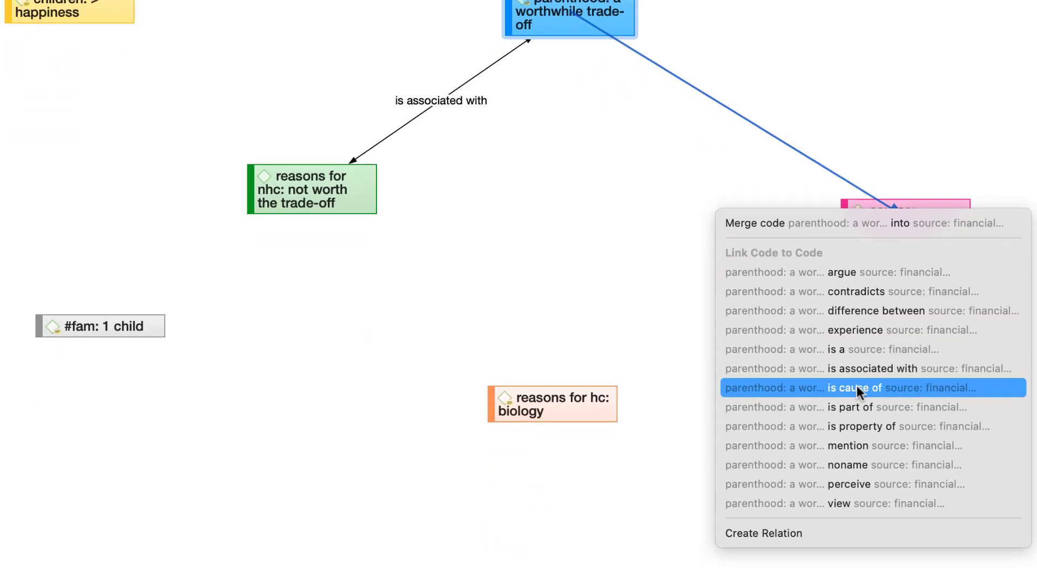
{"action": "left_click", "coordinate": [843, 404]}
{"action": "left_click", "coordinate": [548, 391]}
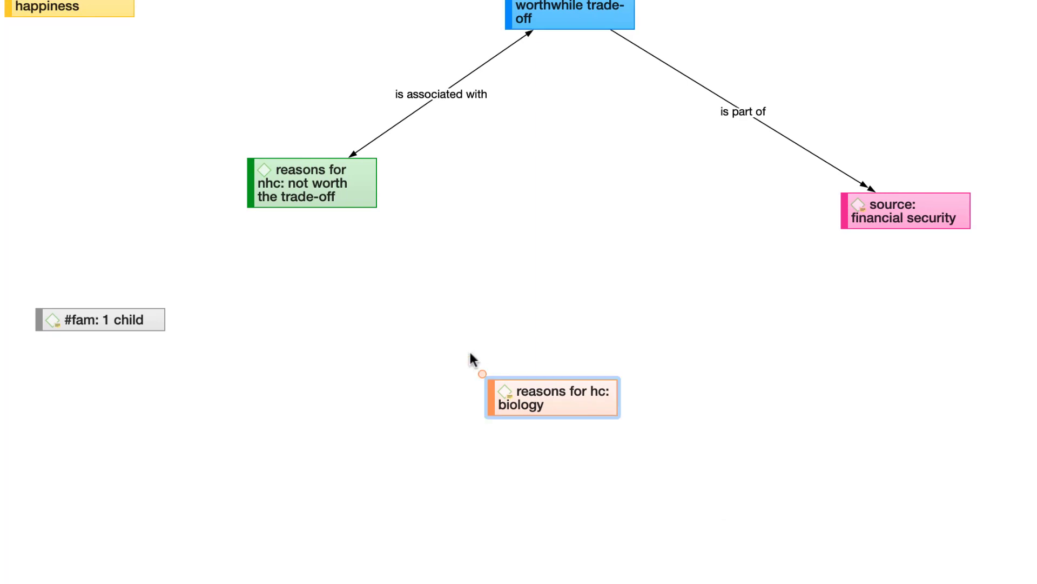
{"action": "left_click_drag", "start_coordinate": [476, 365], "coordinate": [347, 195]}
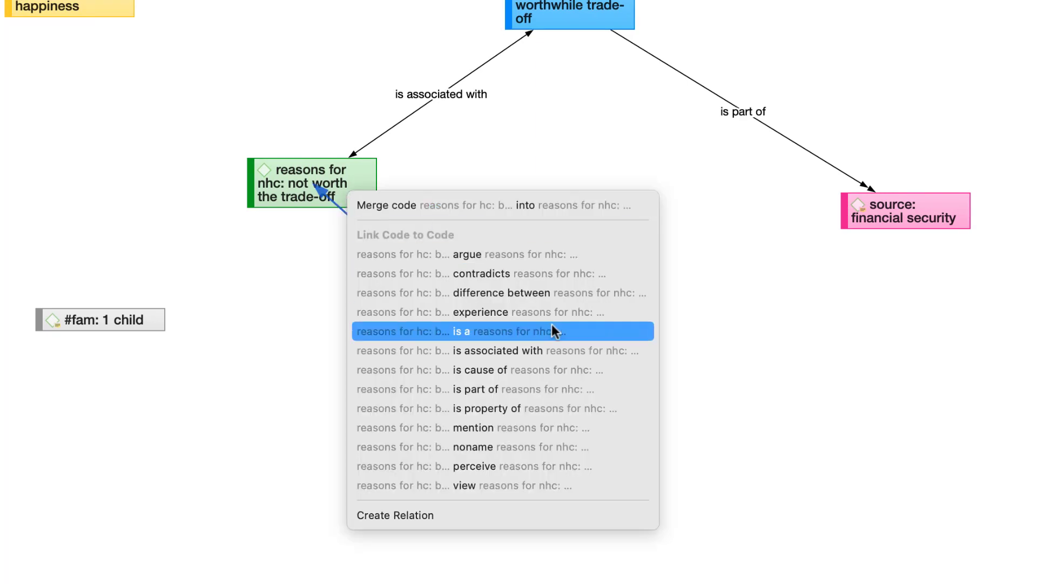
{"action": "left_click", "coordinate": [536, 407]}
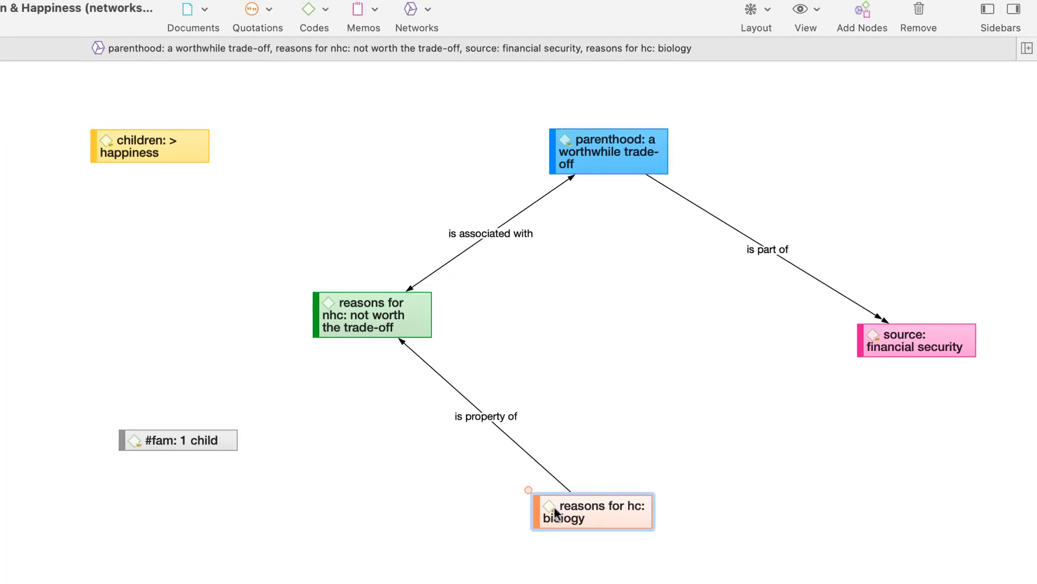
Connect reasons for nhc to children: > happiness with a new asymmetric 008000 relation 'is reason for'.
{"action": "left_click", "coordinate": [313, 292]}
{"action": "left_click_drag", "start_coordinate": [308, 287], "coordinate": [177, 155]}
{"action": "left_click", "coordinate": [216, 445]}
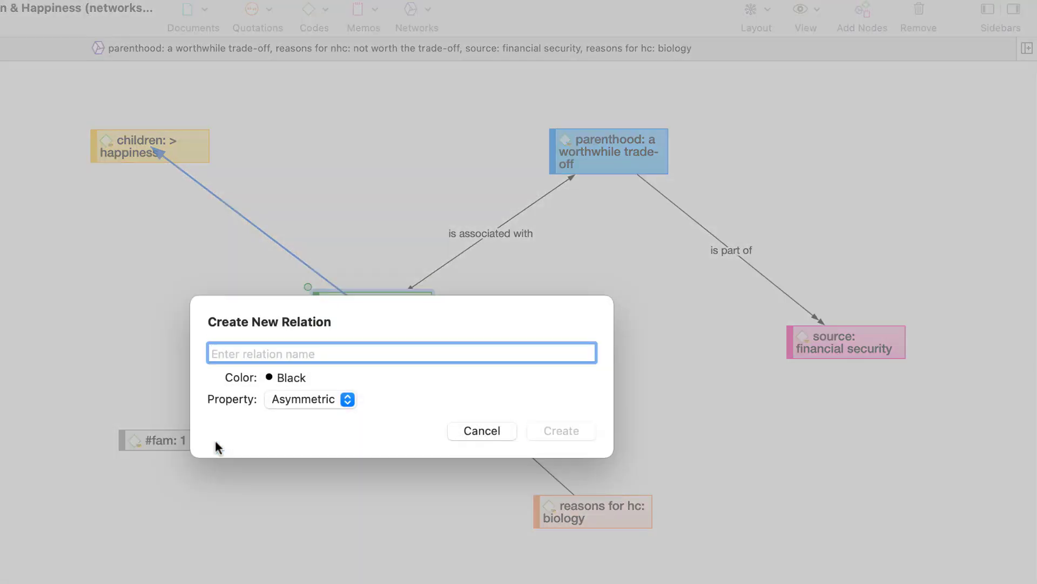
{"action": "type", "text": "is rea"}
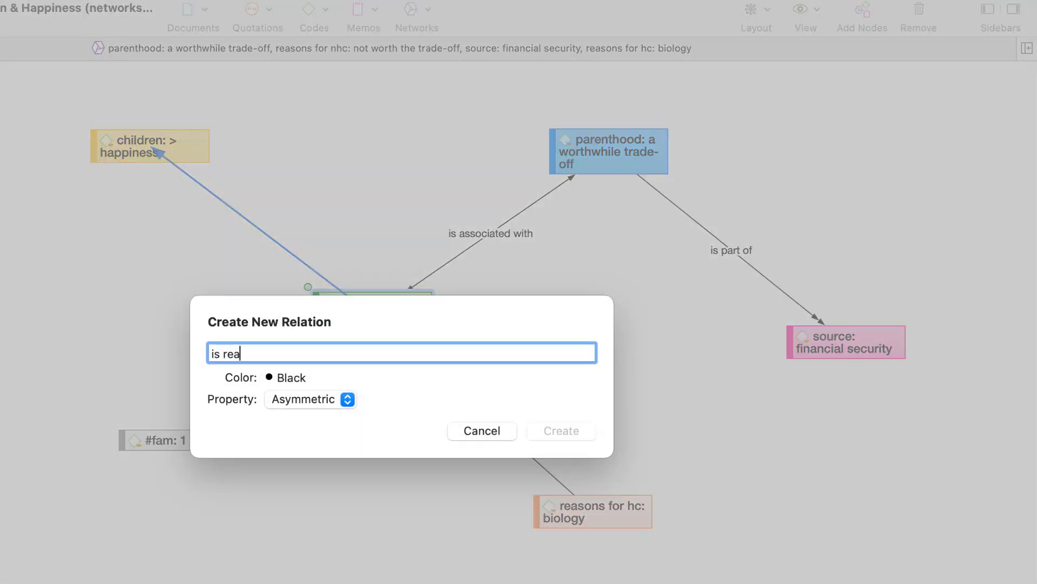
{"action": "type", "text": "son for"}
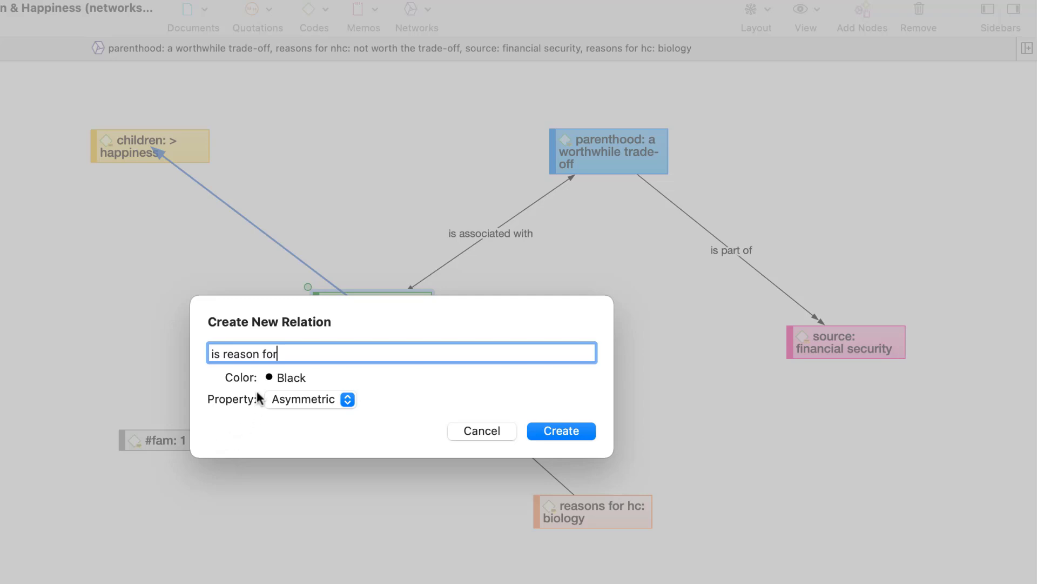
{"action": "left_click", "coordinate": [270, 378]}
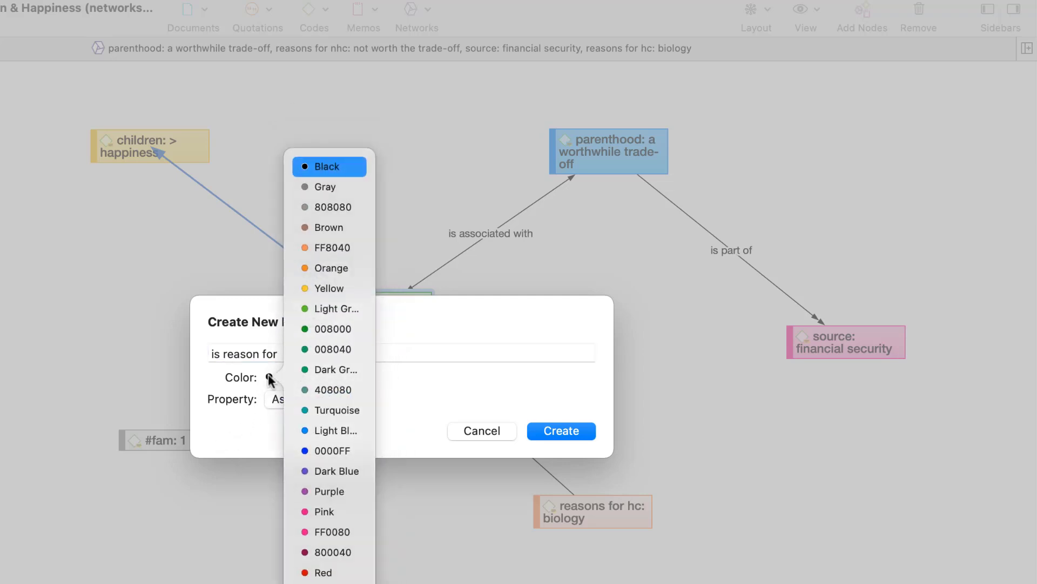
{"action": "left_click", "coordinate": [323, 328]}
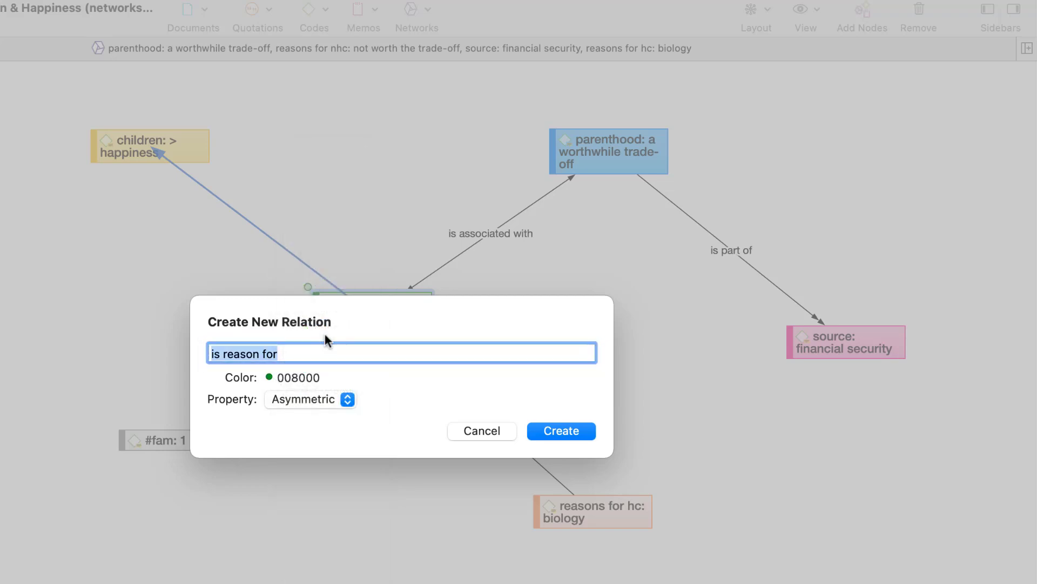
{"action": "left_click", "coordinate": [348, 400]}
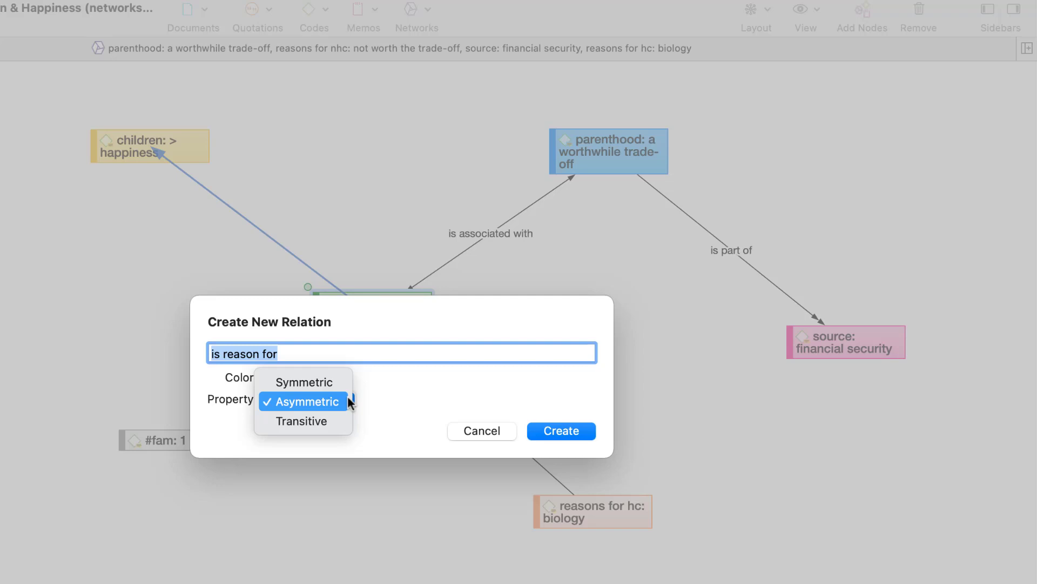
{"action": "left_click", "coordinate": [329, 399]}
{"action": "left_click", "coordinate": [566, 429]}
Start a comment on the is reason for link reading 'describe why these two codes are rel…'.
{"action": "left_click", "coordinate": [213, 195]}
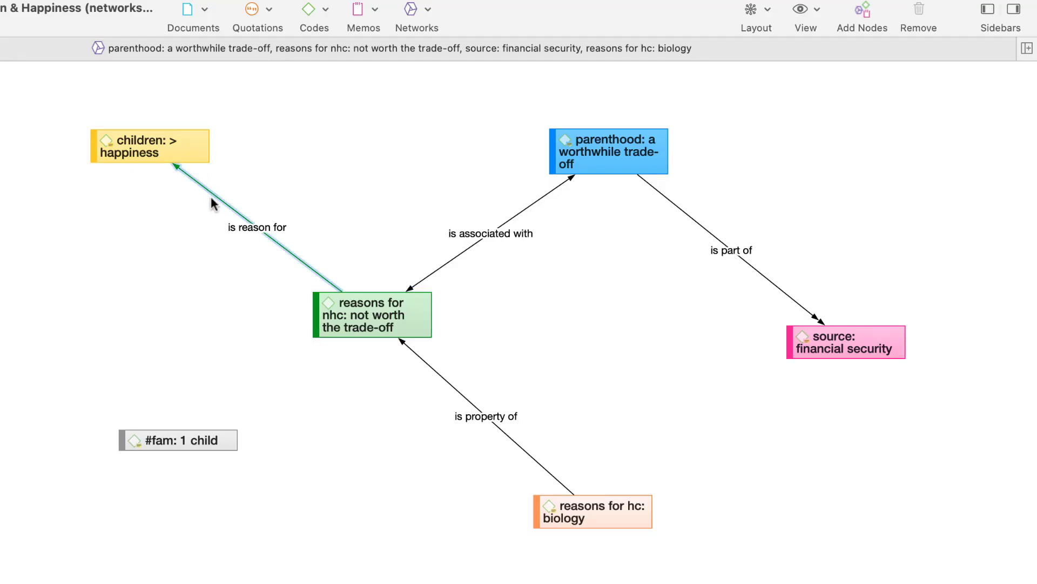
{"action": "right_click", "coordinate": [261, 224]}
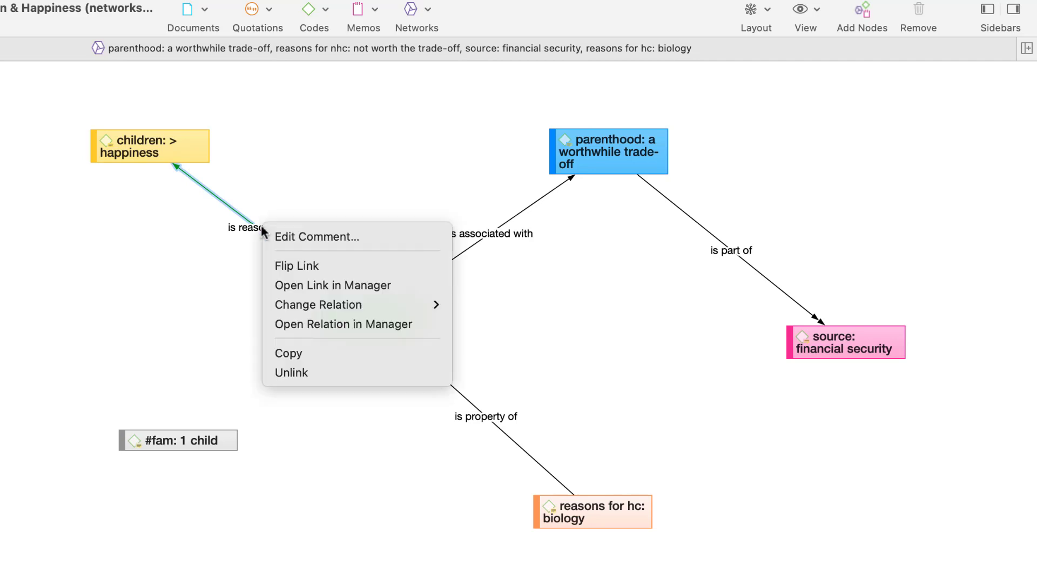
{"action": "left_click", "coordinate": [286, 232]}
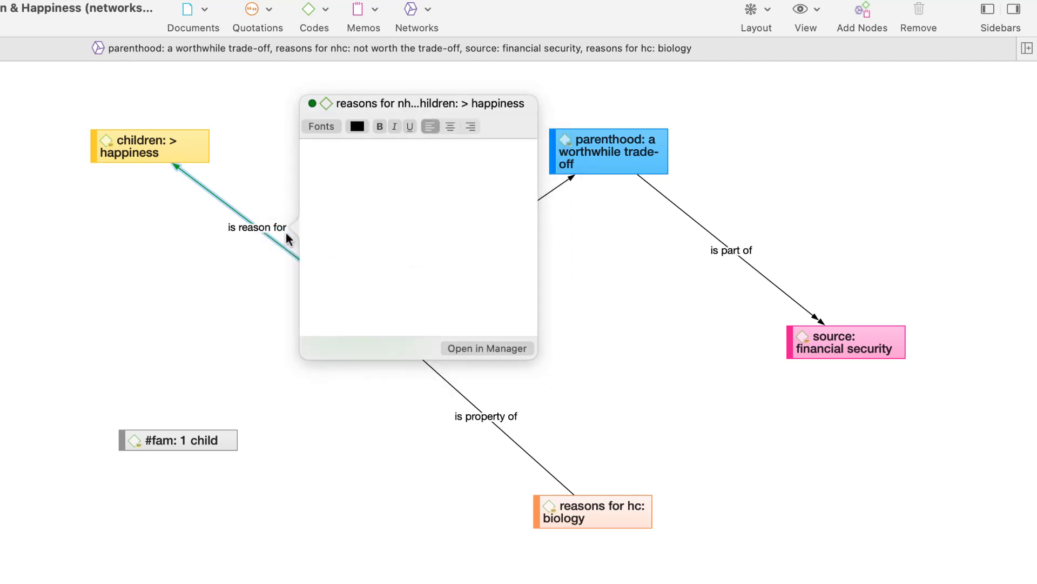
{"action": "type", "text": "describe why these two codes are rel"}
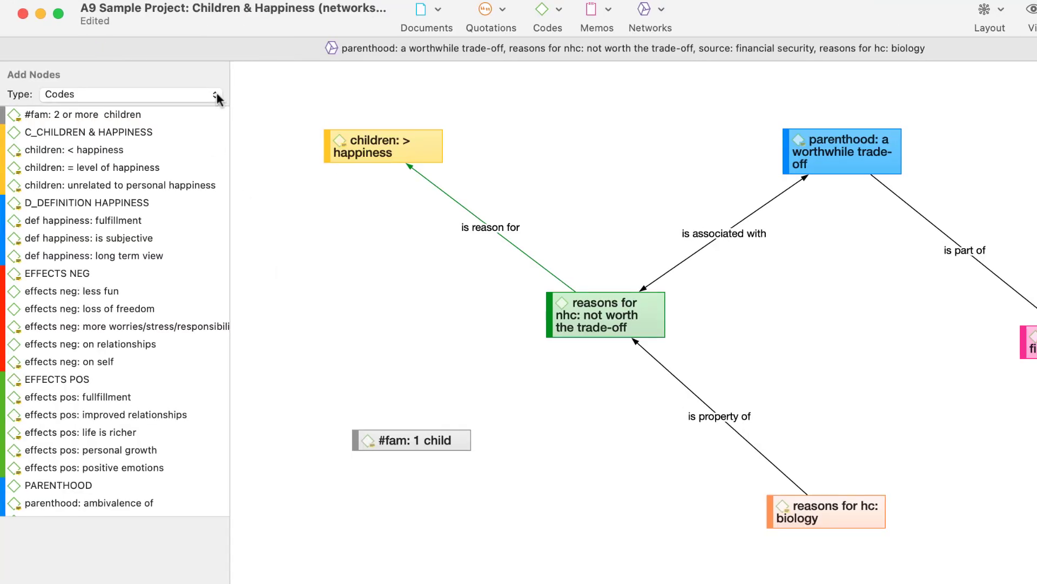
Add the 3_Parenting blog: reader comments document as a network node.
{"action": "left_click", "coordinate": [216, 93]}
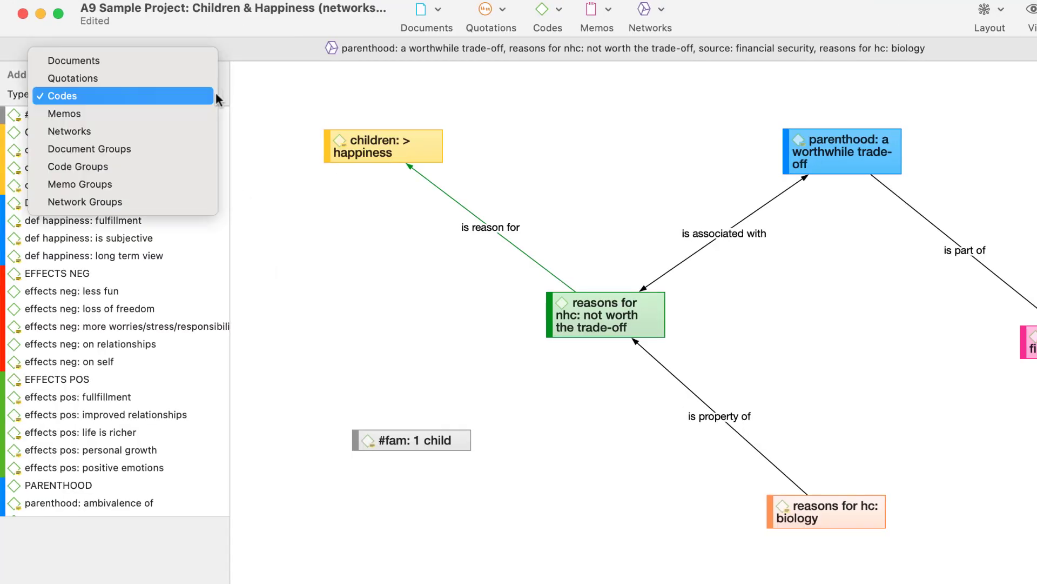
{"action": "left_click", "coordinate": [133, 60]}
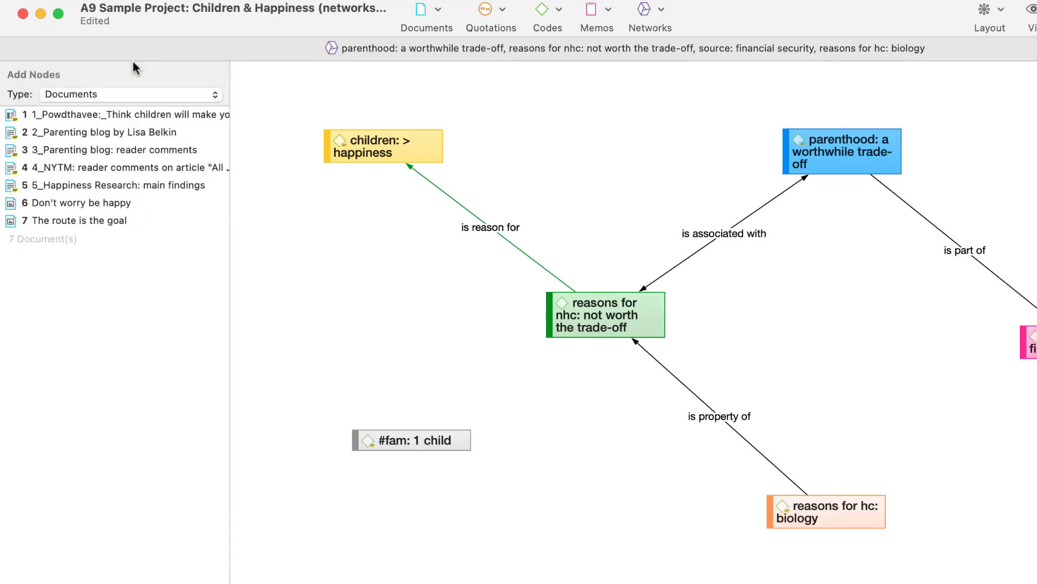
{"action": "left_click_drag", "start_coordinate": [70, 150], "coordinate": [632, 110]}
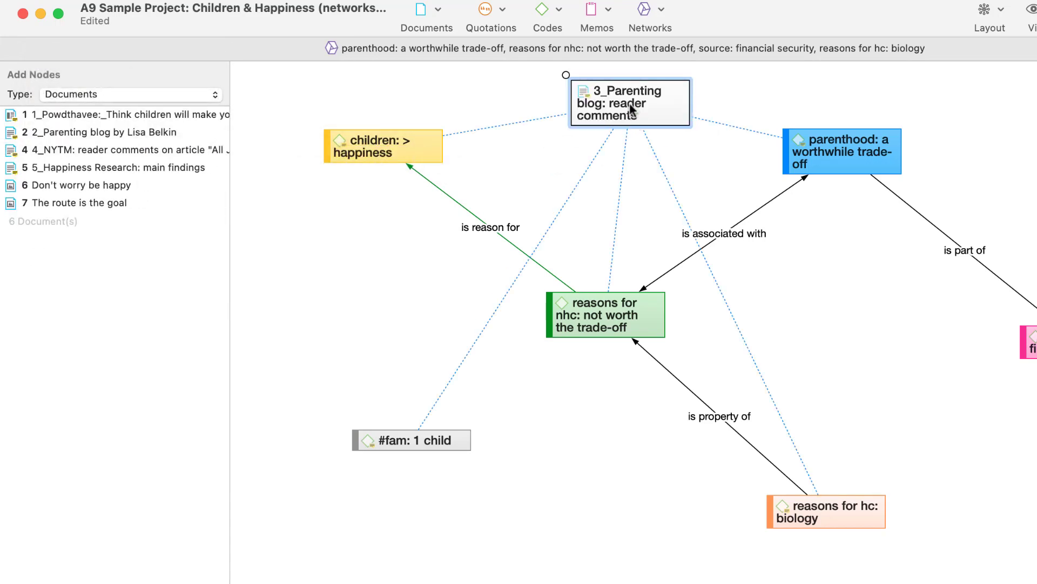
Add quotations 1:7 ('But the warnings…') and 3:11 ('Of course children…') to the network.
{"action": "left_click", "coordinate": [152, 95]}
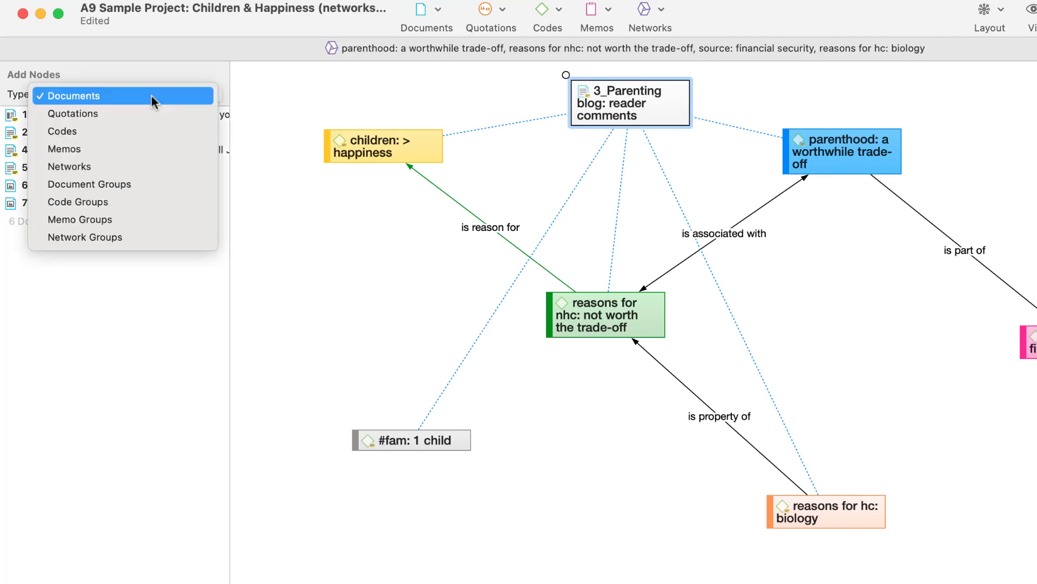
{"action": "left_click", "coordinate": [105, 114]}
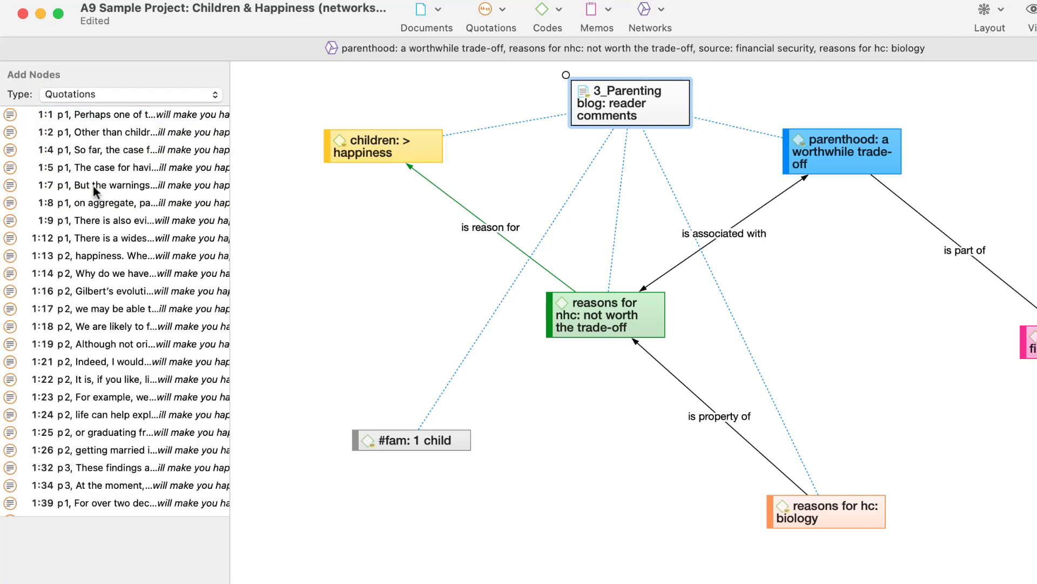
{"action": "left_click_drag", "start_coordinate": [93, 184], "coordinate": [324, 251]}
{"action": "scroll", "coordinate": [81, 165], "scroll_direction": "down", "scroll_amount": 10}
{"action": "left_click_drag", "start_coordinate": [81, 164], "coordinate": [578, 529]}
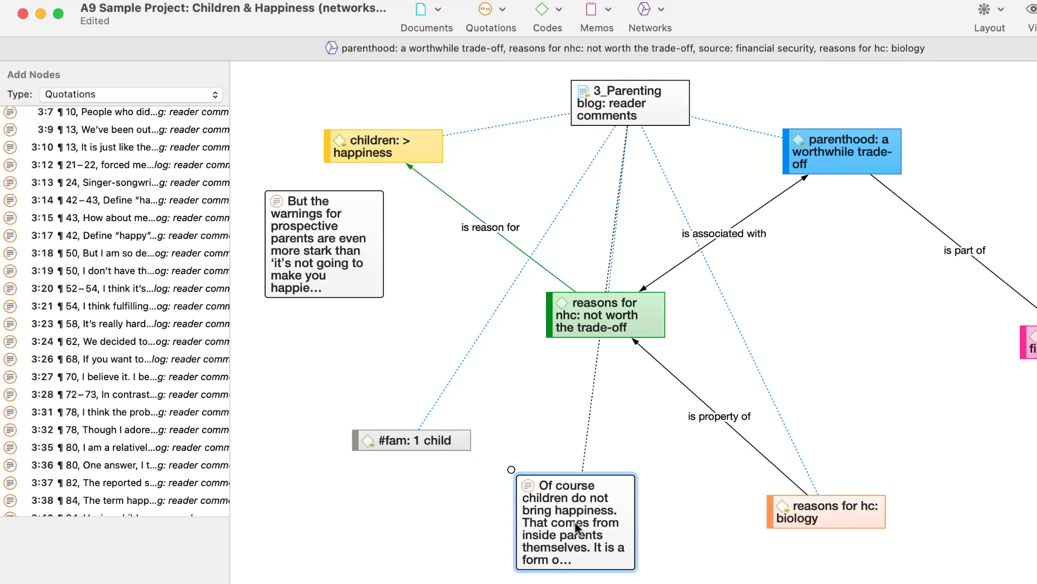
{"action": "scroll", "coordinate": [154, 265], "scroll_direction": "up", "scroll_amount": 5}
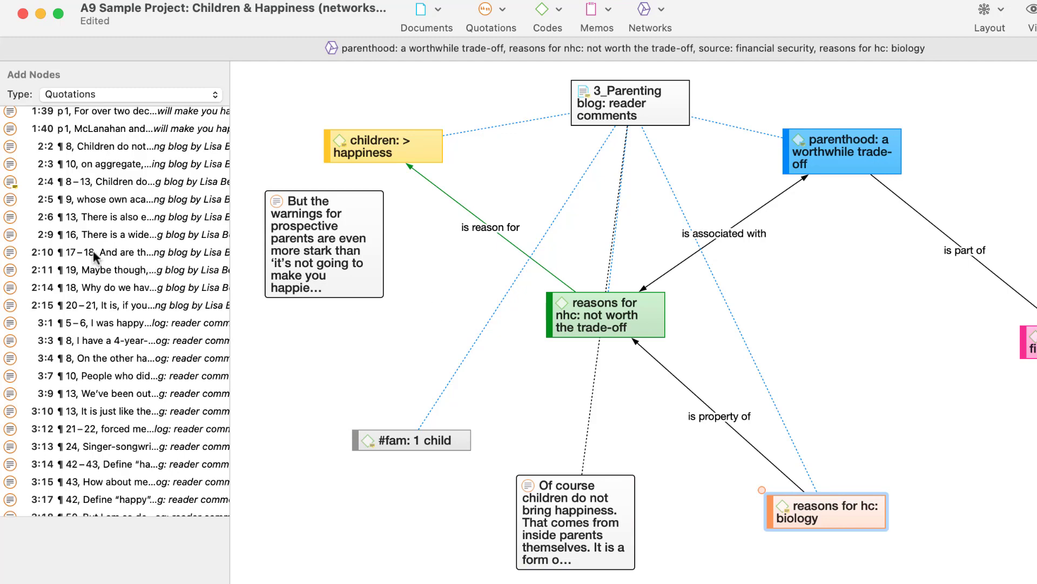
Add quotation 2:10, link it to 'But the warnings…' with discusses, and rearrange nearby nodes.
{"action": "left_click_drag", "start_coordinate": [91, 252], "coordinate": [377, 583]}
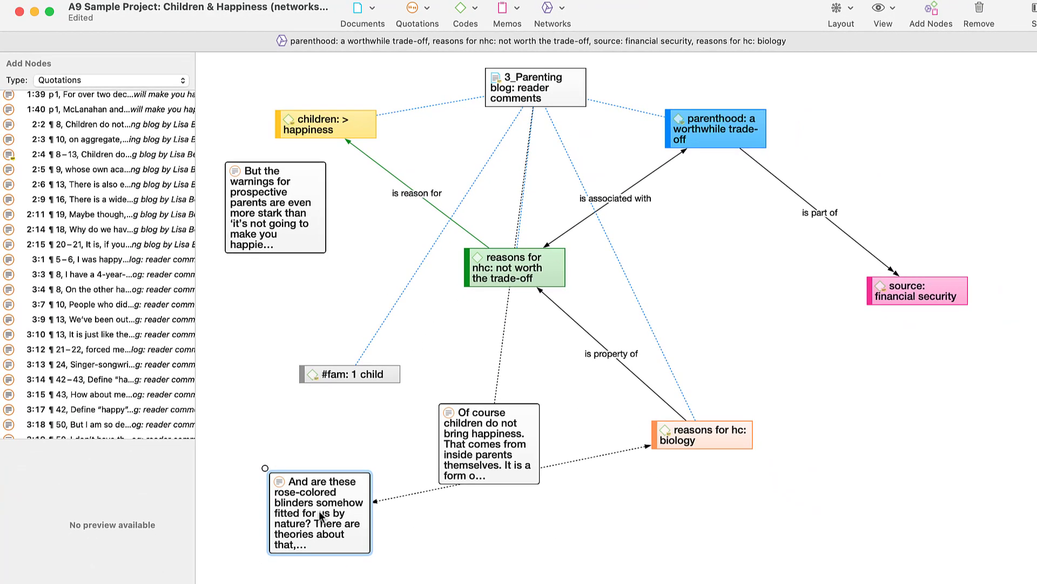
{"action": "left_click_drag", "start_coordinate": [481, 440], "coordinate": [474, 367]}
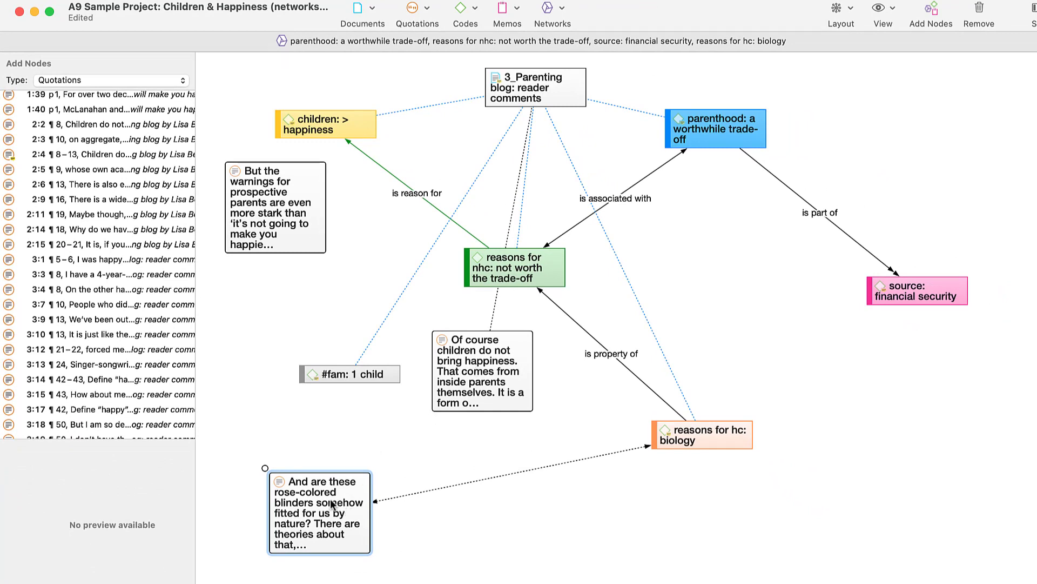
{"action": "left_click_drag", "start_coordinate": [265, 468], "coordinate": [289, 246]}
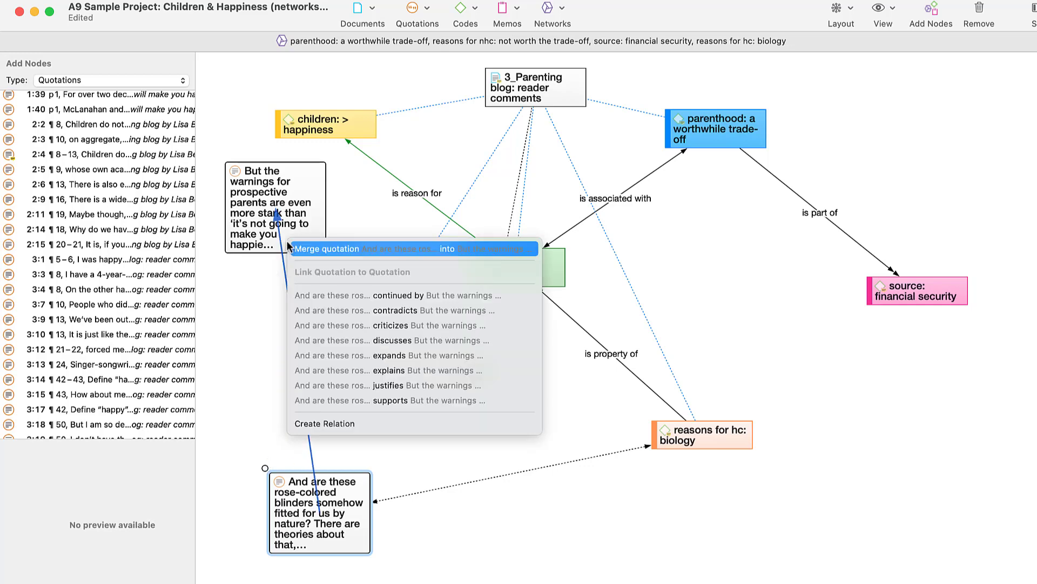
{"action": "left_click", "coordinate": [376, 340]}
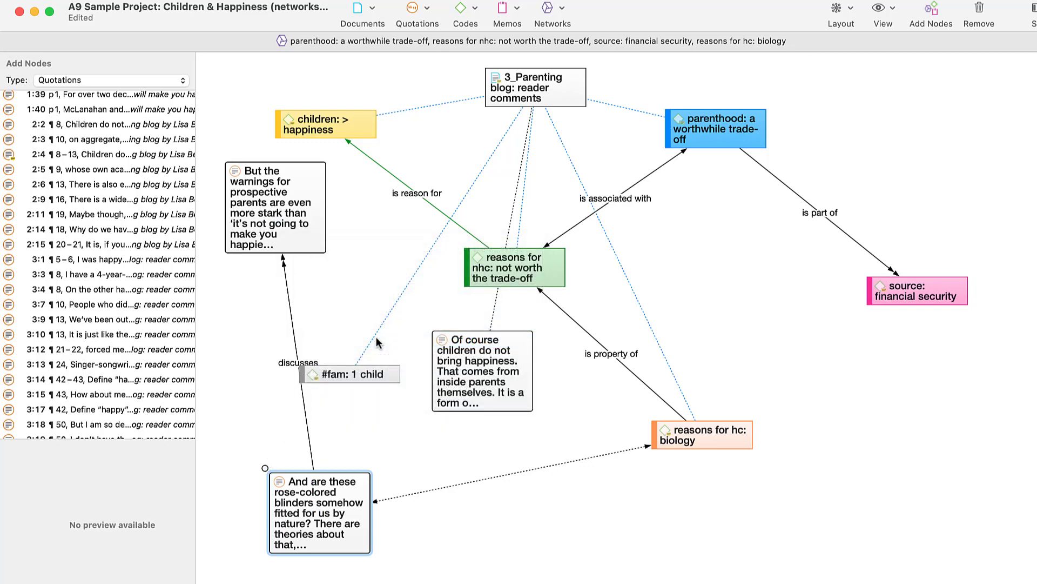
{"action": "left_click_drag", "start_coordinate": [371, 382], "coordinate": [423, 314]}
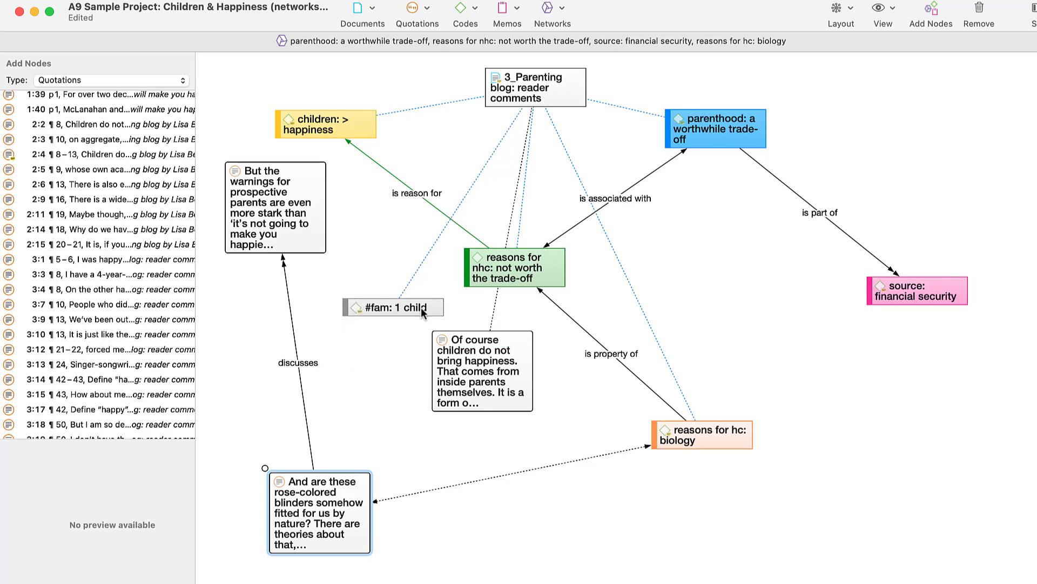
Place the RQ3 memo on the network and link it to parenthood: a worthwhile trade-off.
{"action": "left_click", "coordinate": [183, 81]}
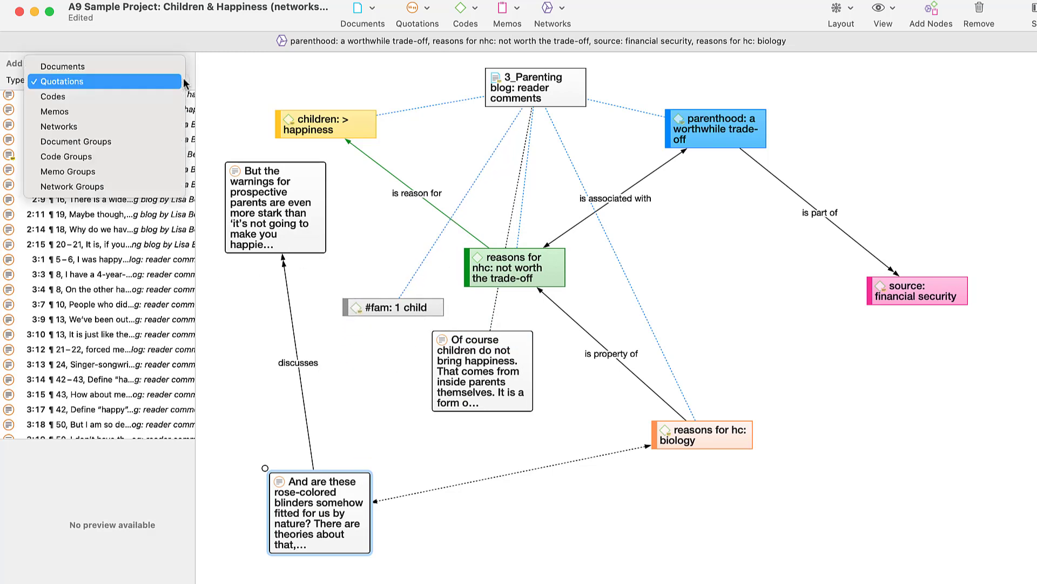
{"action": "left_click", "coordinate": [99, 111]}
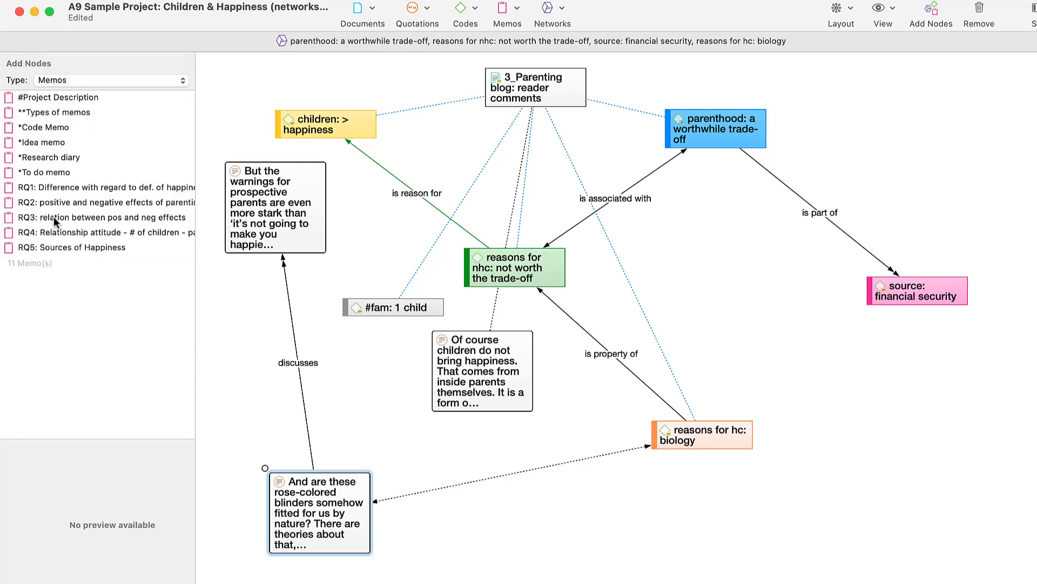
{"action": "left_click_drag", "start_coordinate": [55, 221], "coordinate": [805, 373]}
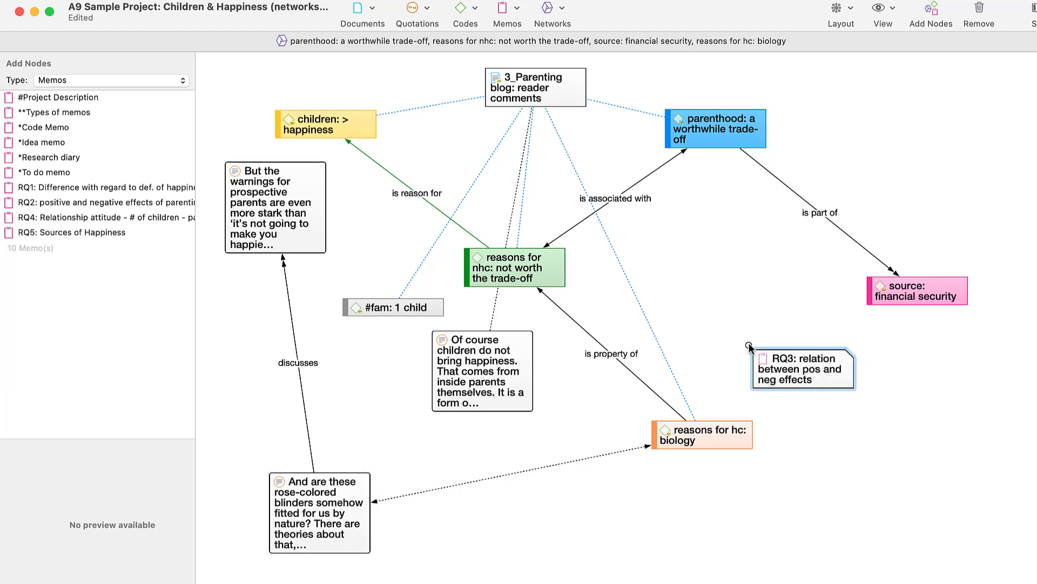
{"action": "left_click_drag", "start_coordinate": [749, 345], "coordinate": [711, 138]}
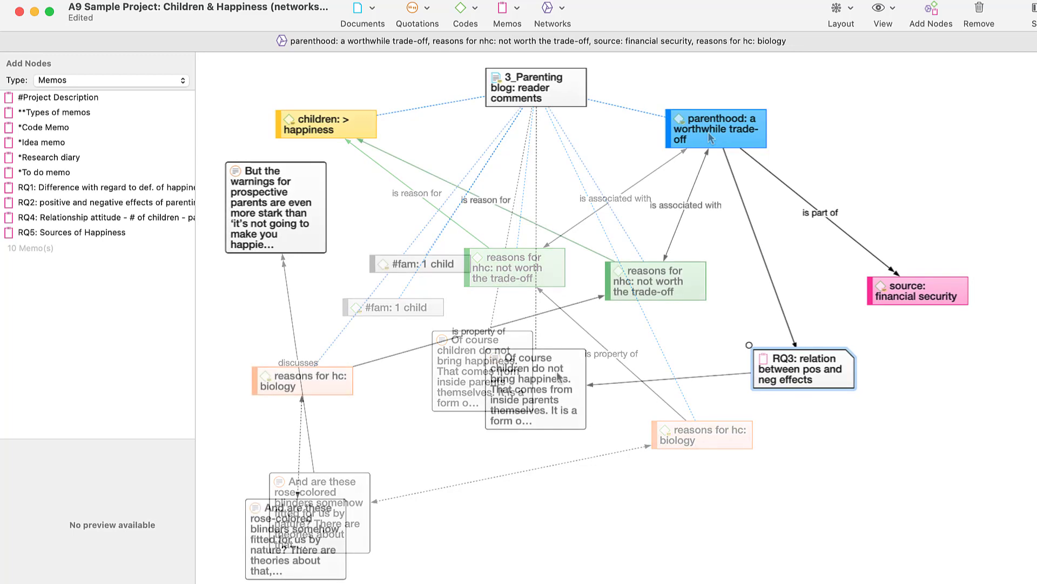
Link quotation 3:11 to reasons for hc: biology, then jump to it in its document.
{"action": "left_click", "coordinate": [512, 382]}
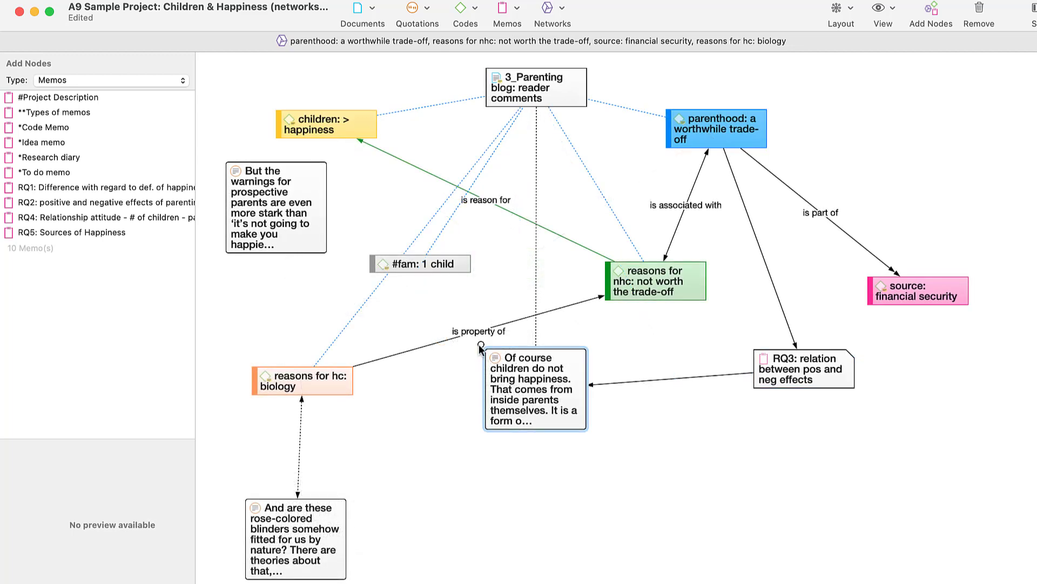
{"action": "left_click_drag", "start_coordinate": [481, 345], "coordinate": [327, 382]}
{"action": "double_click", "coordinate": [565, 378]}
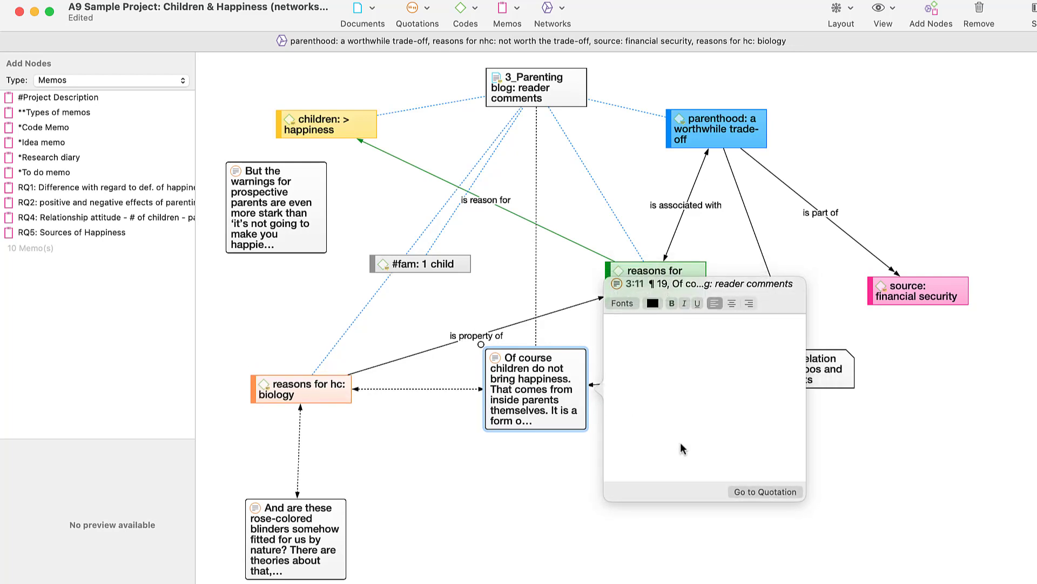
{"action": "left_click", "coordinate": [765, 491]}
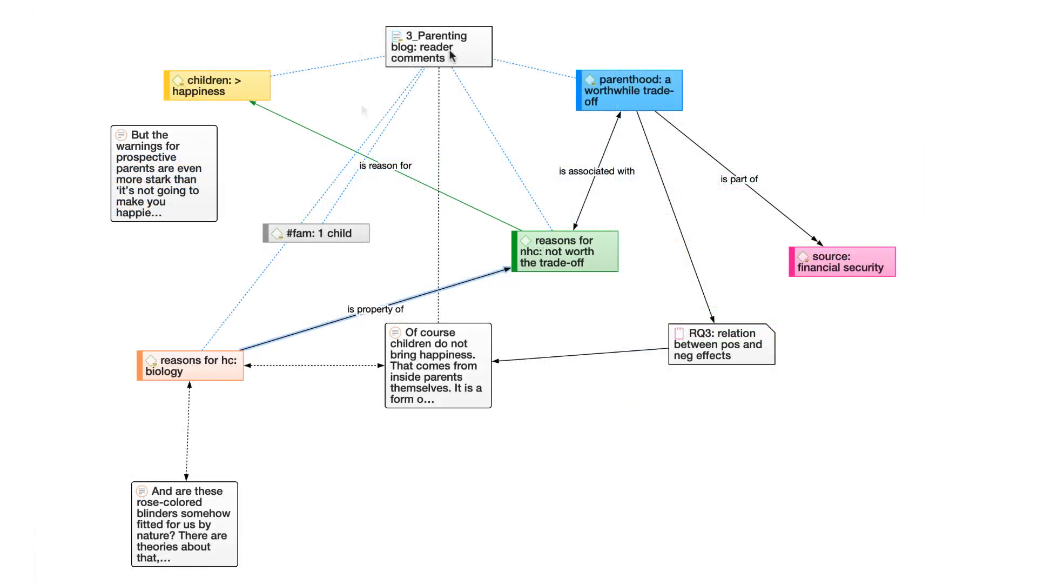
Apply Remove from Network to the 3_Parenting blog: reader comments document node.
{"action": "right_click", "coordinate": [456, 47]}
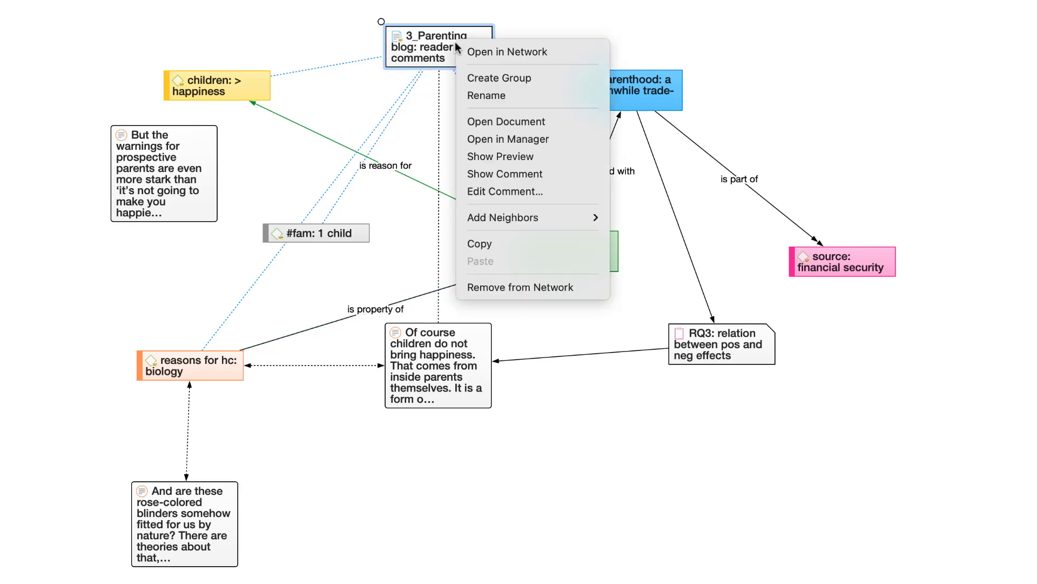
{"action": "left_click", "coordinate": [514, 288]}
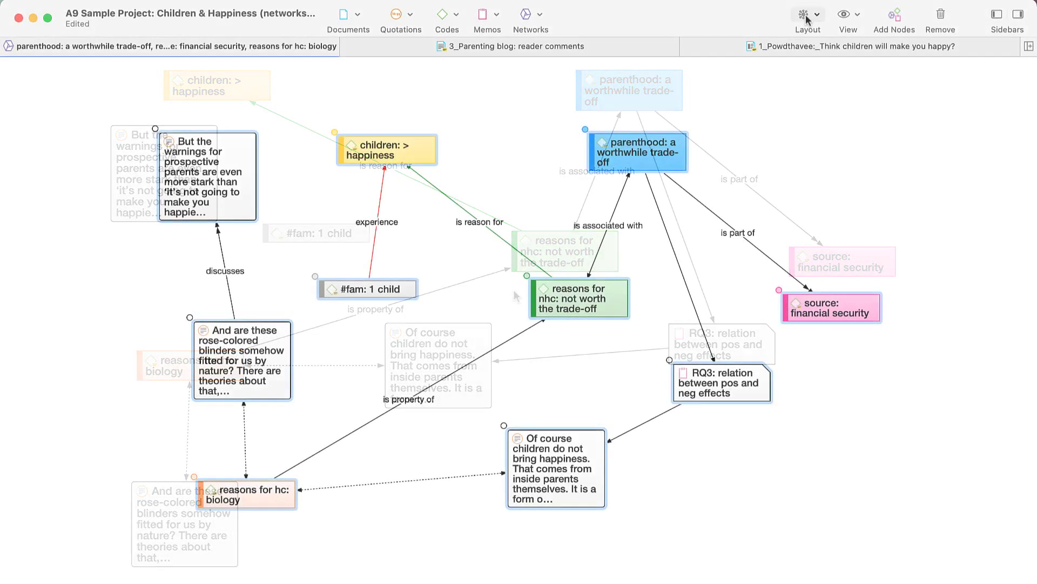
Apply a grid layout to the network, then switch it to a circular layout.
{"action": "left_click", "coordinate": [811, 16]}
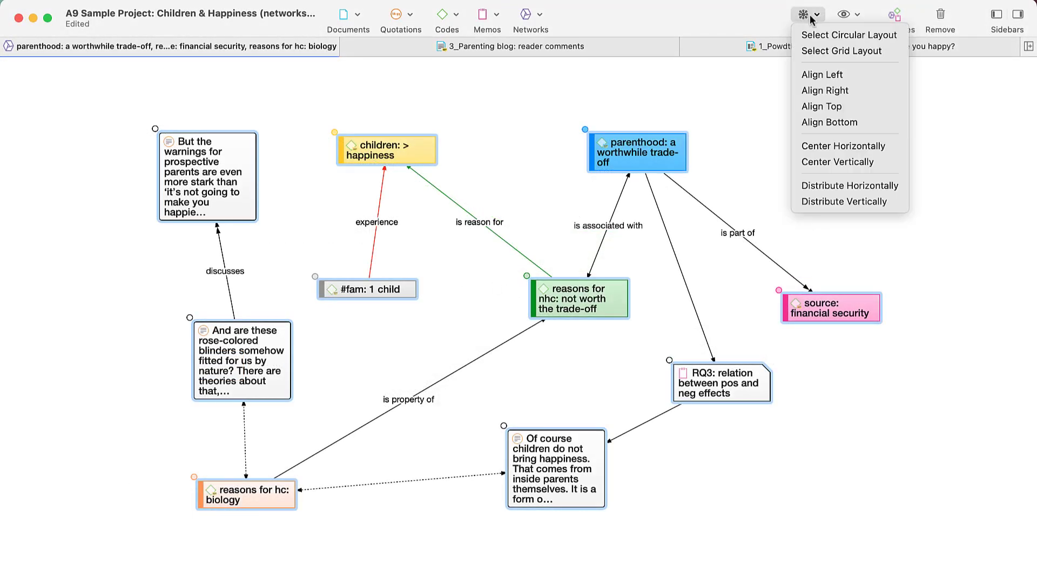
{"action": "left_click", "coordinate": [812, 51]}
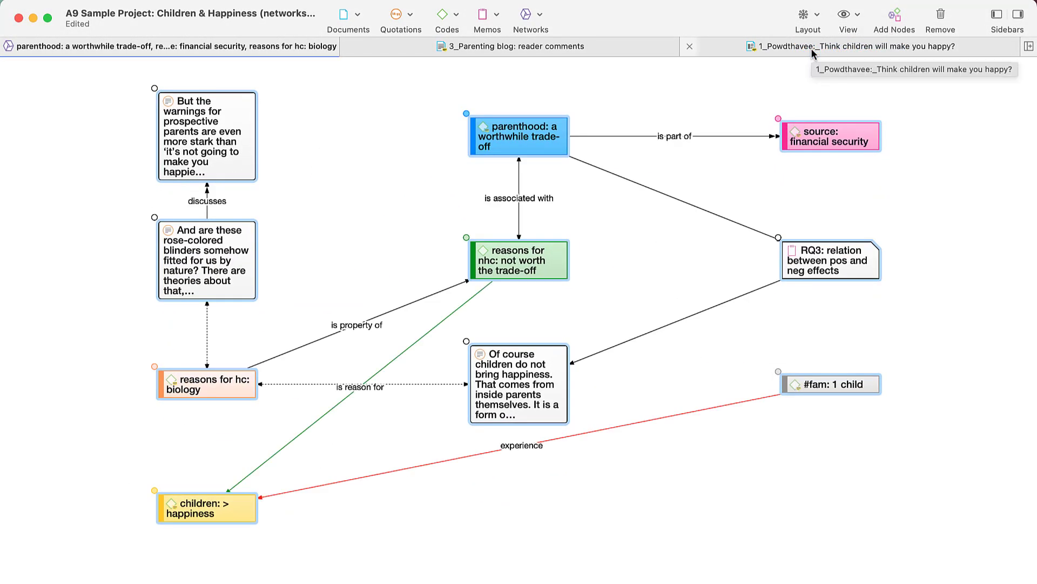
{"action": "left_click", "coordinate": [815, 16]}
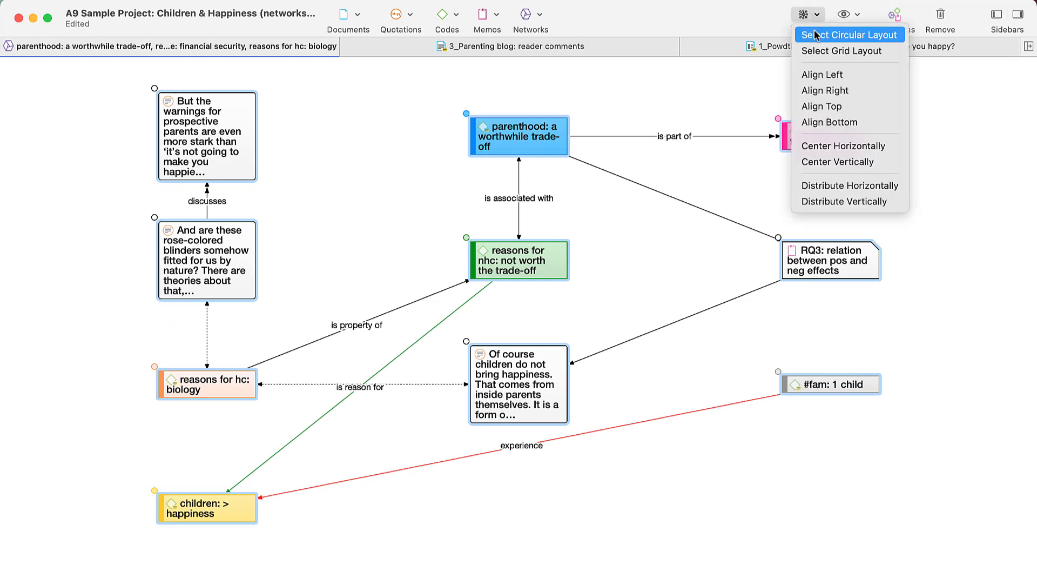
{"action": "left_click", "coordinate": [816, 35]}
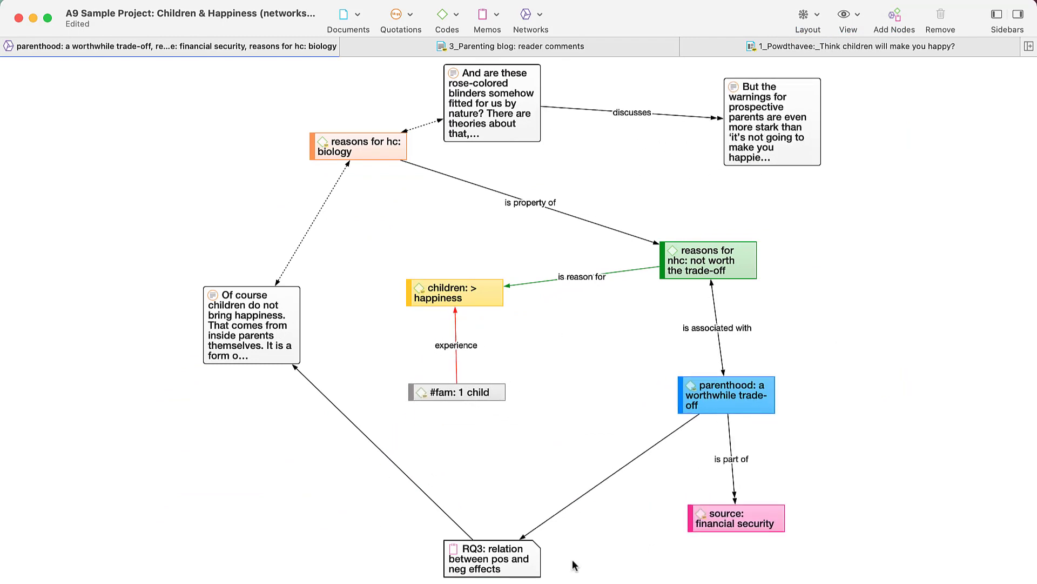
Line up the reasons for nhc, parenthood and source nodes in a vertical column.
{"action": "left_click_drag", "start_coordinate": [713, 259], "coordinate": [737, 243]}
{"action": "left_click_drag", "start_coordinate": [727, 397], "coordinate": [736, 398]}
{"action": "left_click_drag", "start_coordinate": [748, 520], "coordinate": [747, 528]}
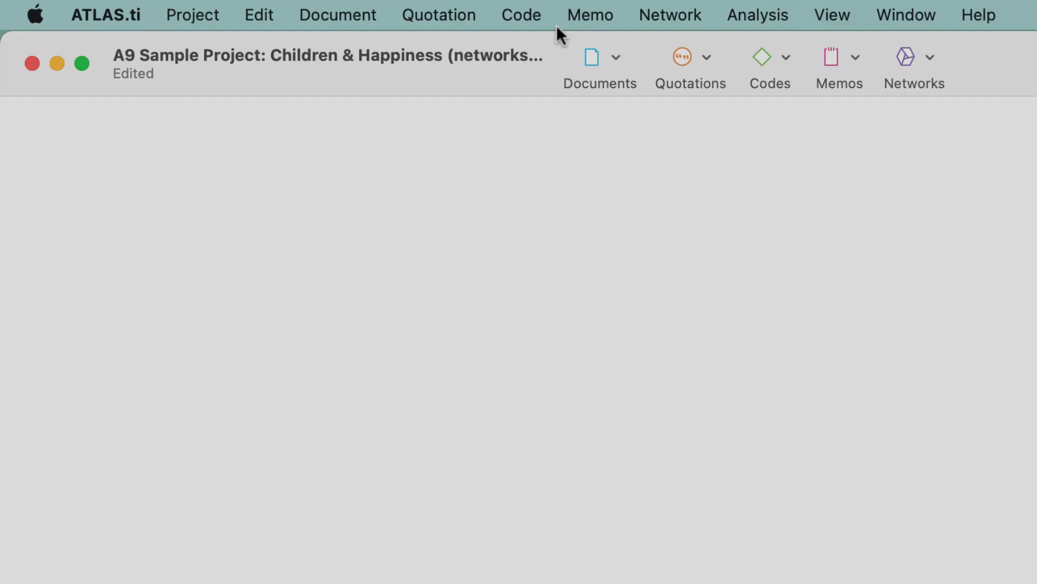
Create a new code-code relation named 'is consequence of' with Asymmetric formal property.
{"action": "left_click", "coordinate": [530, 15]}
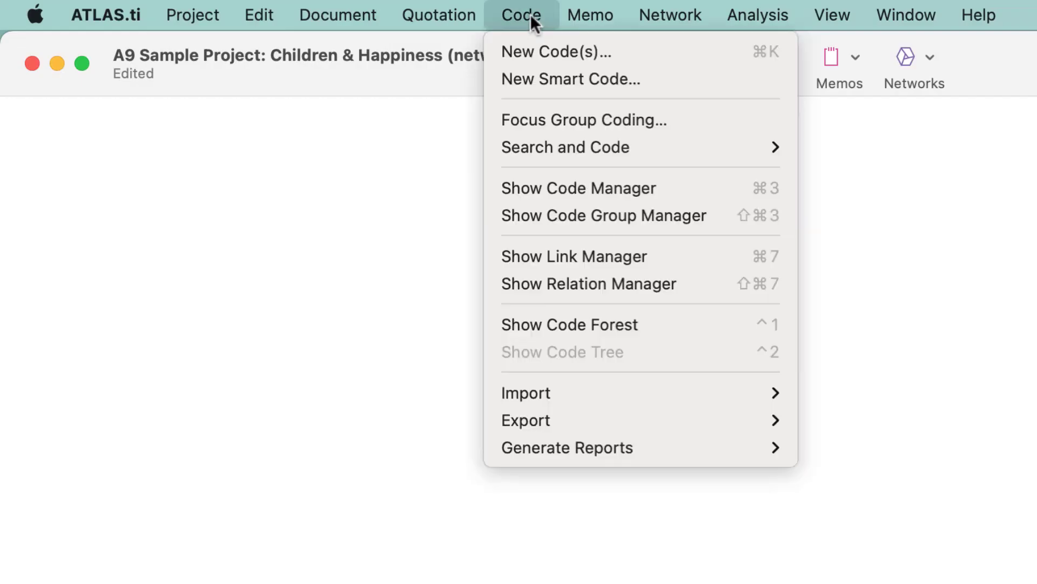
{"action": "left_click", "coordinate": [529, 282]}
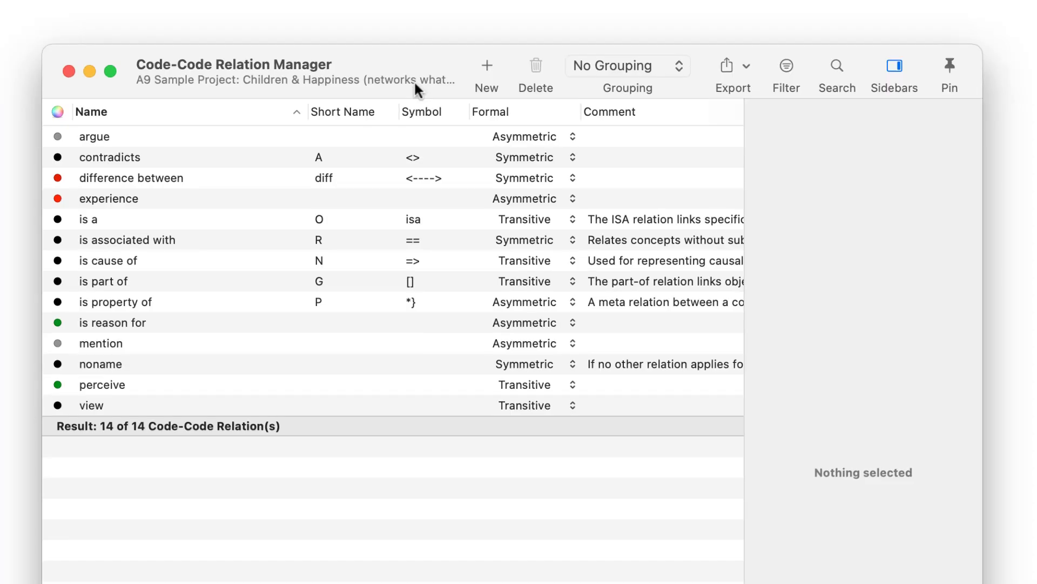
{"action": "left_click", "coordinate": [485, 66]}
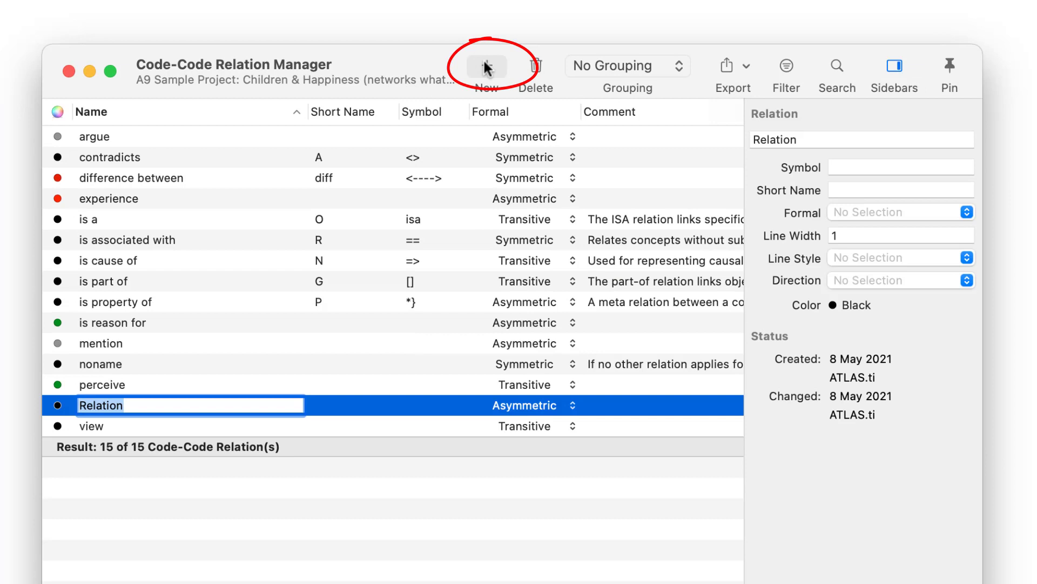
{"action": "type", "text": "is consequence of"}
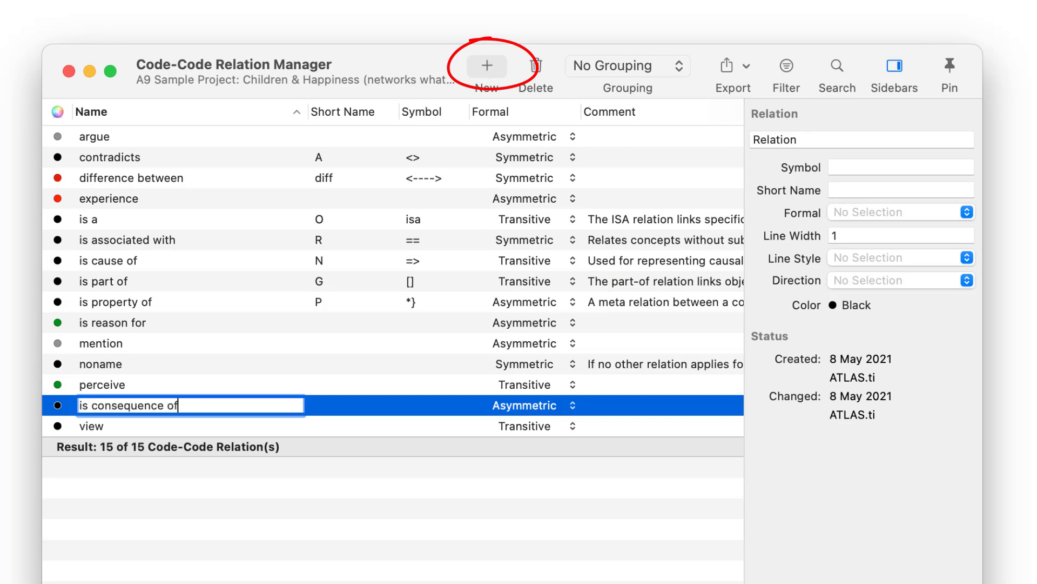
{"action": "left_click", "coordinate": [568, 405]}
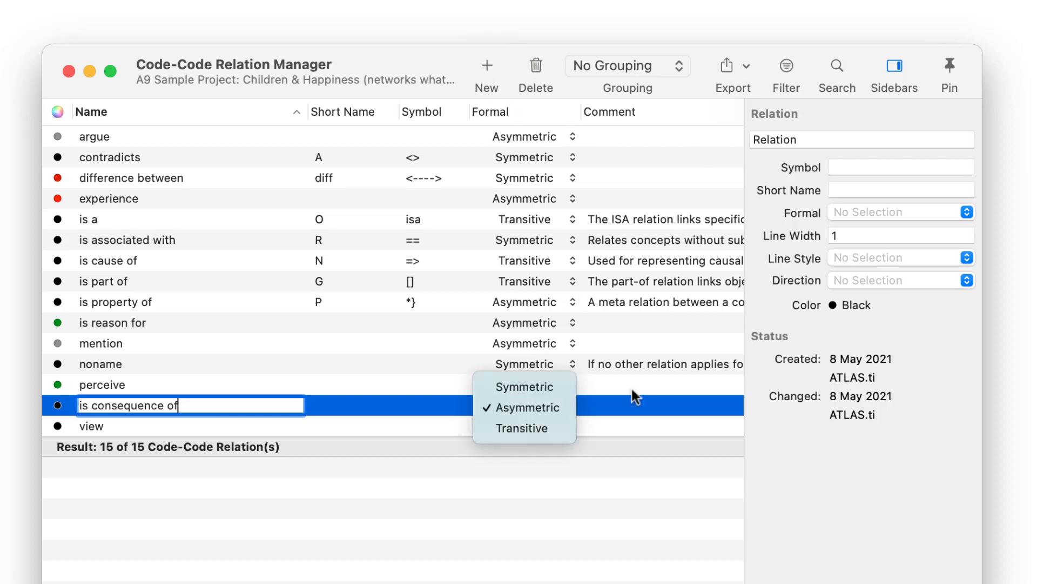
{"action": "left_click", "coordinate": [848, 233]}
Give the 'is consequence of' relation line width 4 and a yellow colour.
{"action": "left_click", "coordinate": [848, 234]}
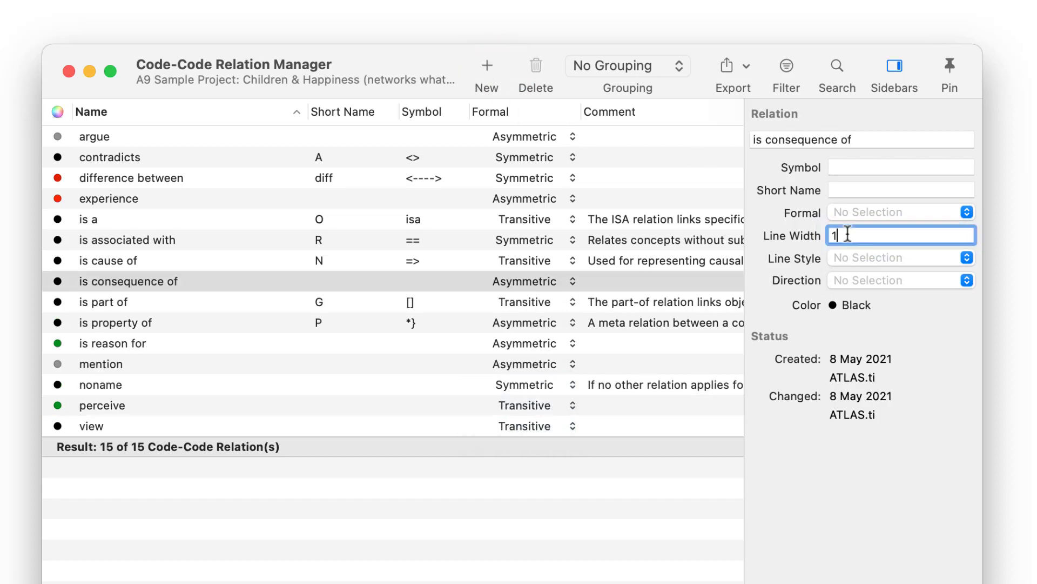
{"action": "type", "text": "4"}
{"action": "left_click", "coordinate": [858, 305]}
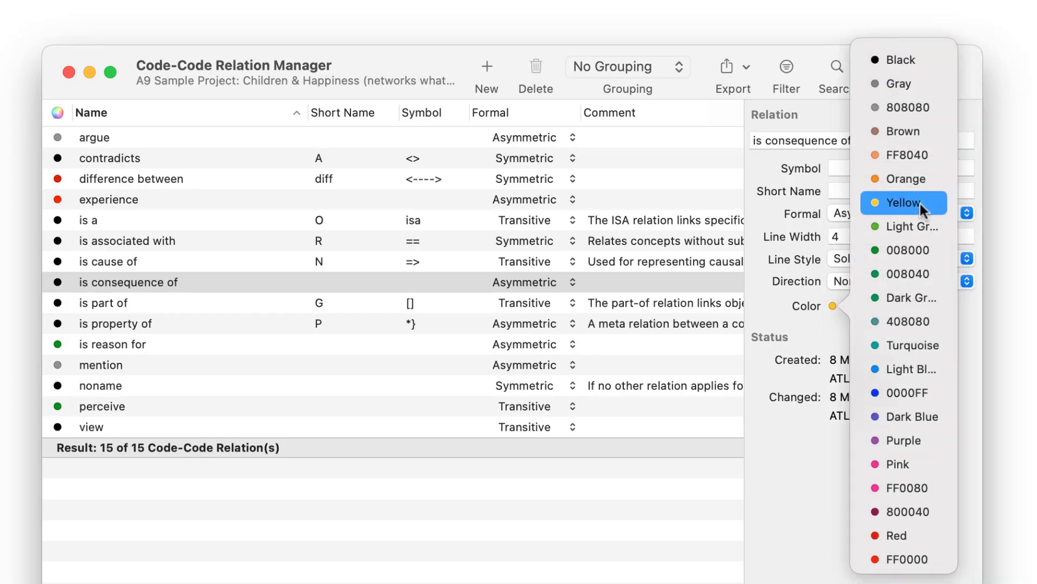
{"action": "left_click", "coordinate": [919, 200]}
{"action": "left_click", "coordinate": [673, 509]}
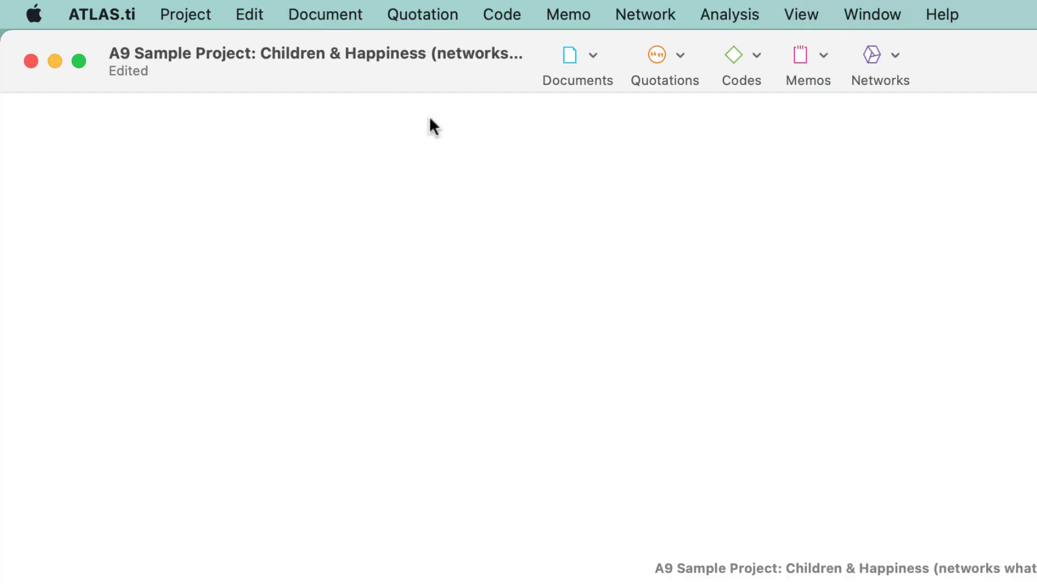
In the hyperlink Relation Manager, make 'criticizes' pink, edit its line width, and review 'critizes a lot'.
{"action": "left_click", "coordinate": [410, 21]}
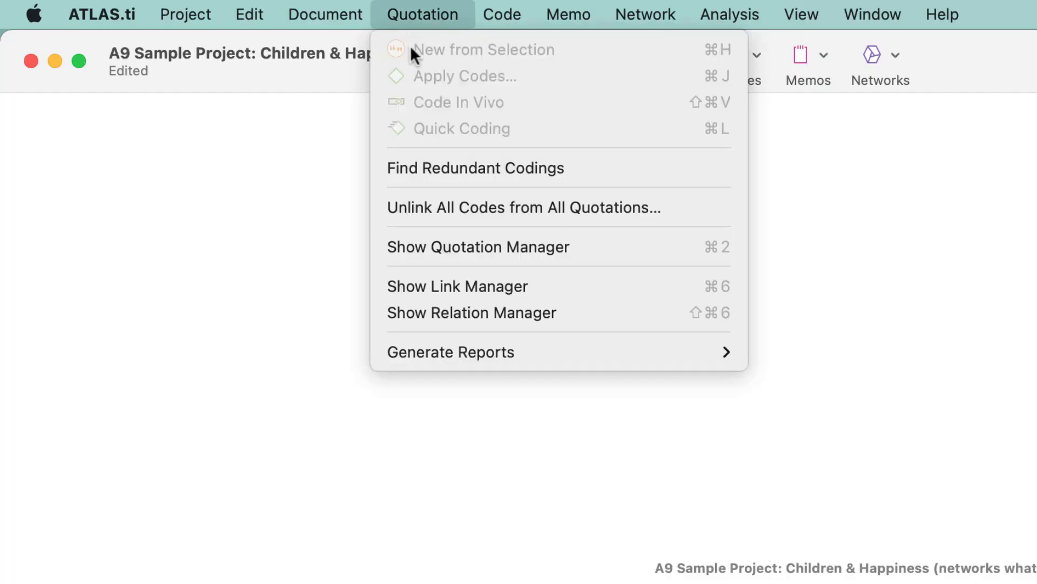
{"action": "left_click", "coordinate": [400, 314]}
{"action": "left_click", "coordinate": [428, 190]}
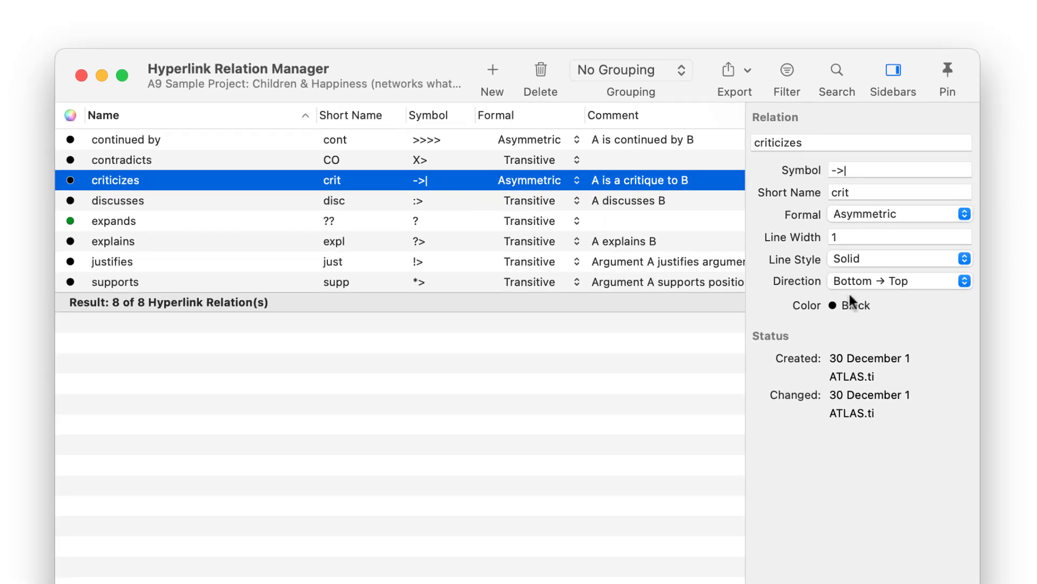
{"action": "left_click", "coordinate": [848, 305]}
{"action": "left_click", "coordinate": [894, 458]}
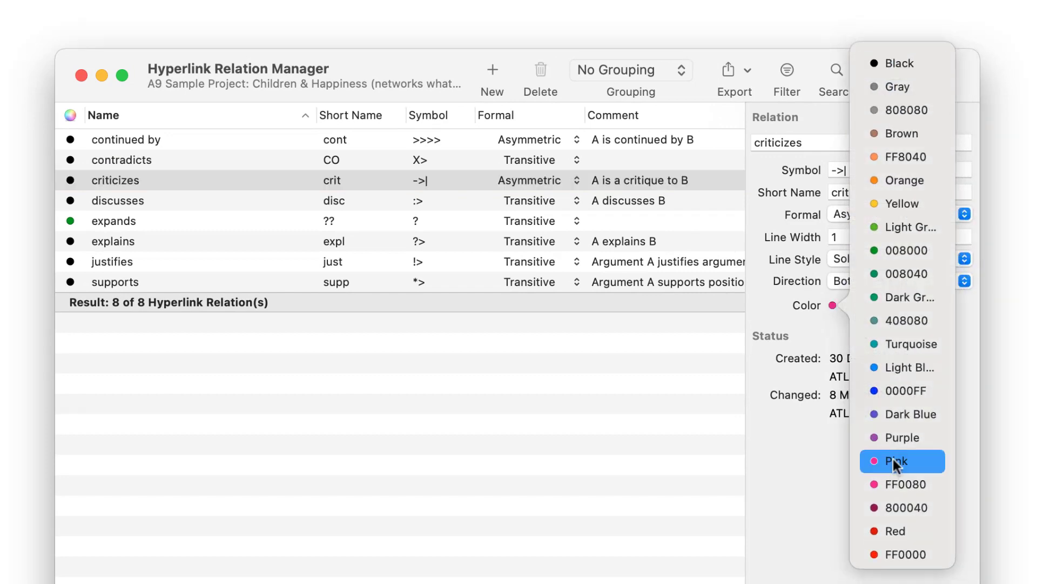
{"action": "left_click", "coordinate": [847, 237]}
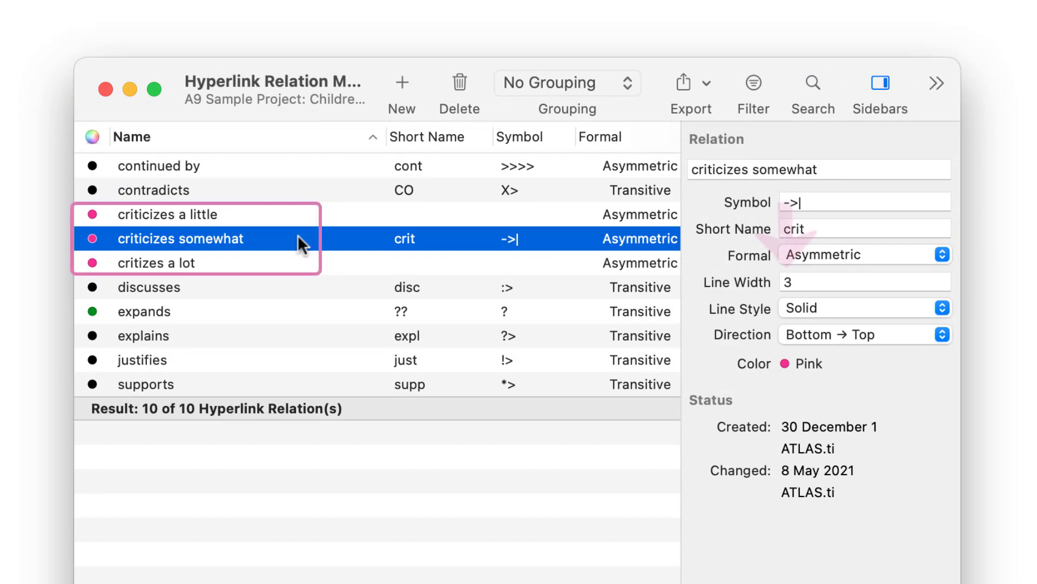
{"action": "left_click", "coordinate": [284, 259]}
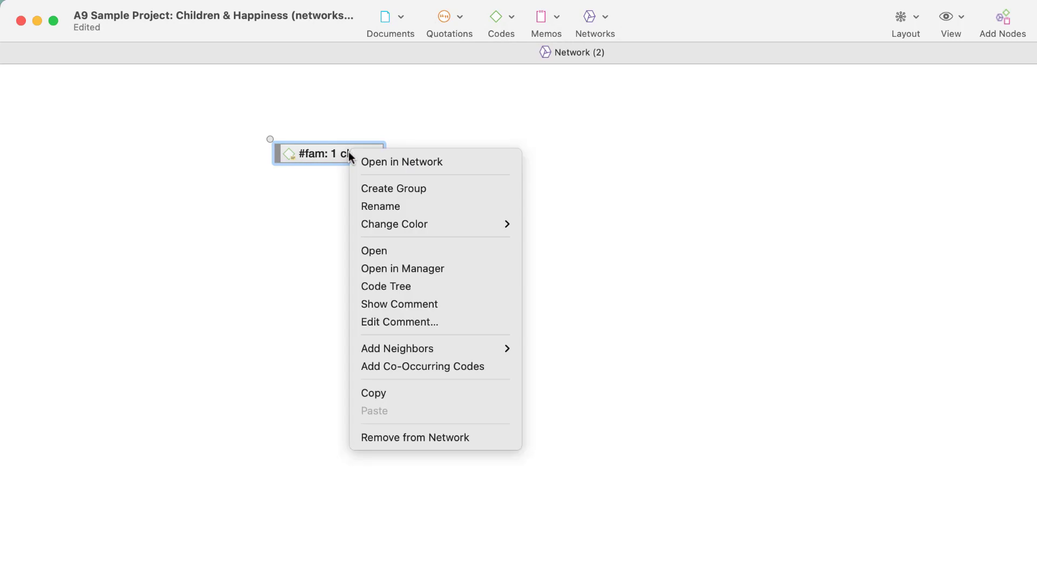
Add all quotations linked to the '#fam: 1 child' code as neighbours around its node.
{"action": "mouse_move", "coordinate": [462, 348]}
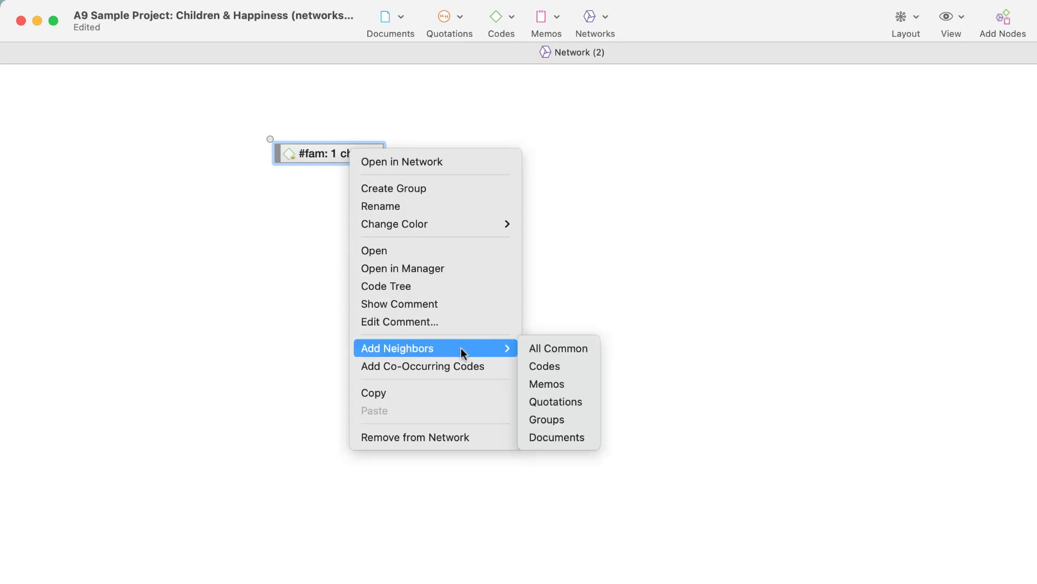
{"action": "left_click", "coordinate": [560, 401]}
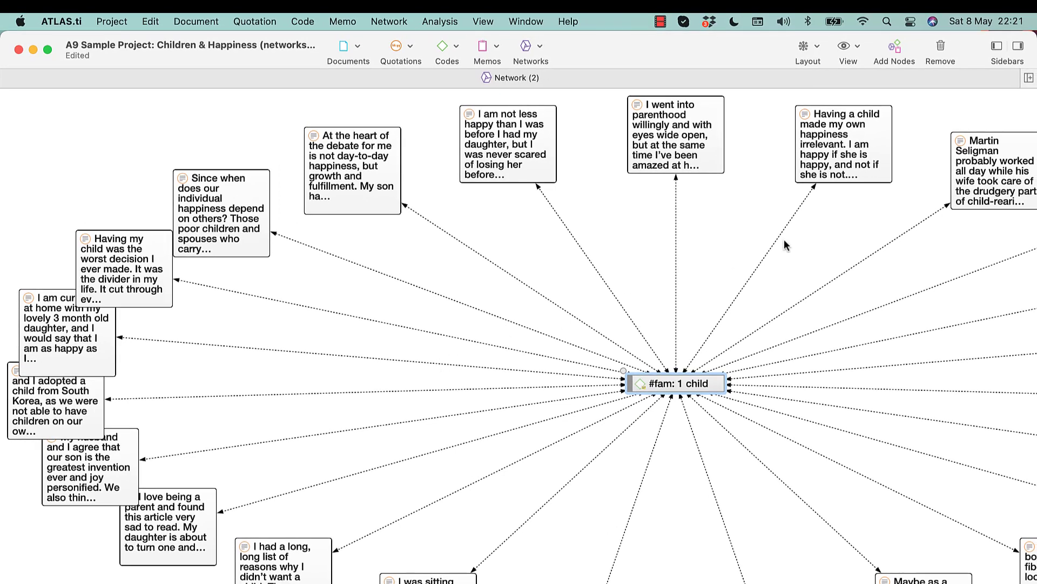
Turn on quotation previews in the network and scroll around to read the quotation nodes.
{"action": "left_click", "coordinate": [855, 47]}
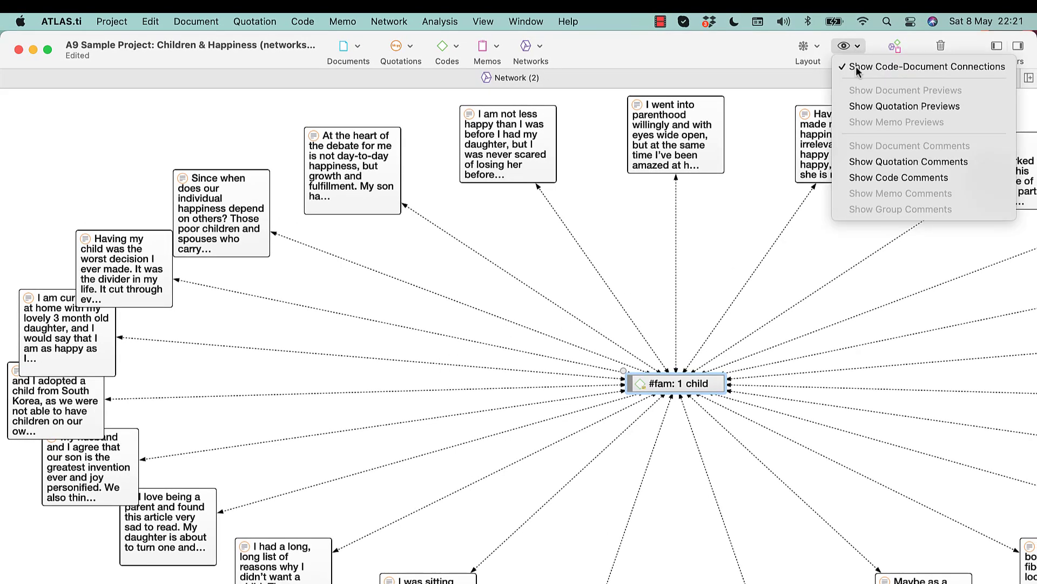
{"action": "left_click", "coordinate": [858, 107]}
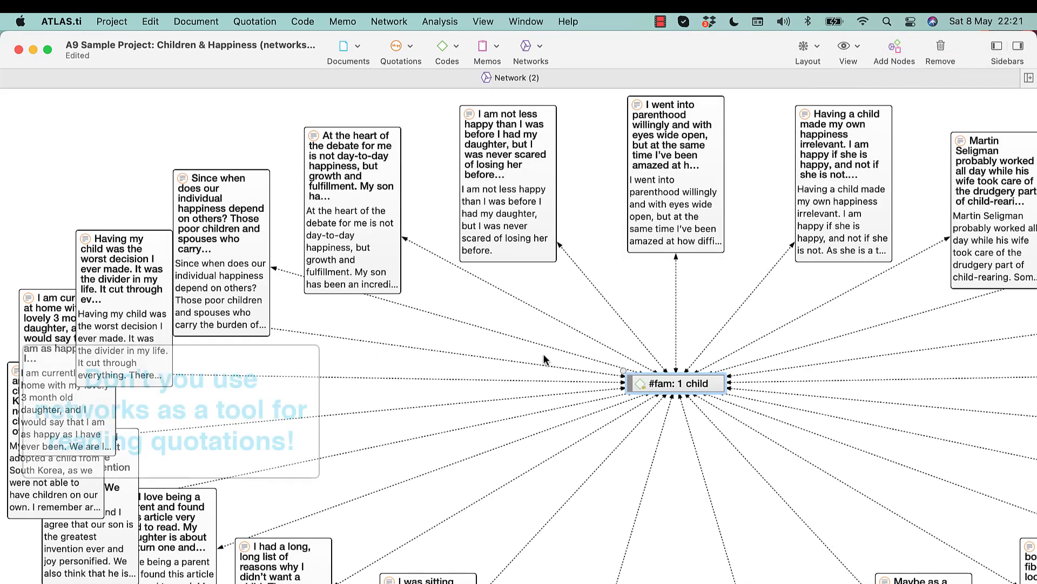
{"action": "scroll", "coordinate": [545, 360], "scroll_direction": "right", "scroll_amount": 6}
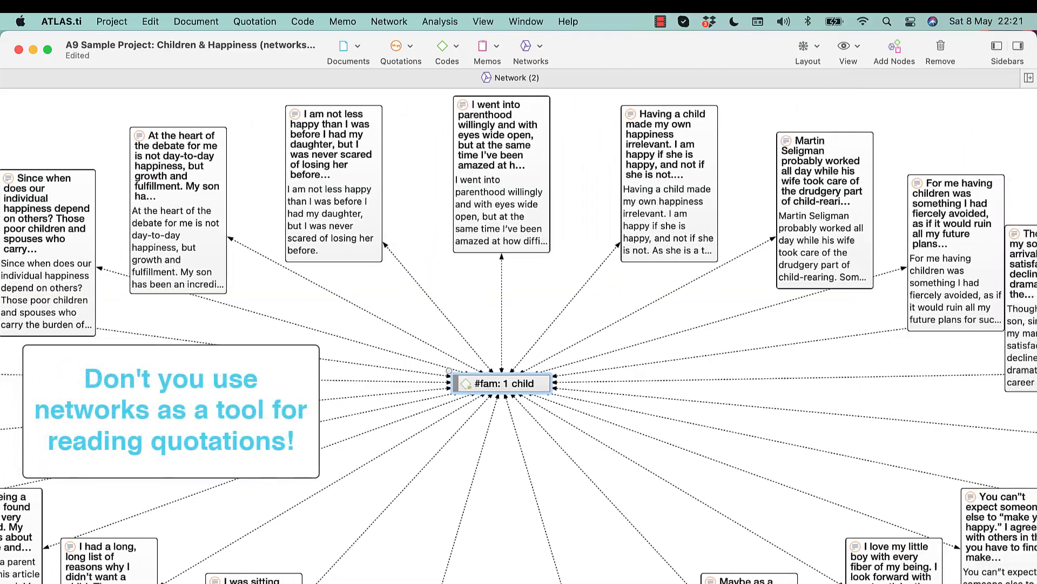
{"action": "scroll", "coordinate": [3, 453], "scroll_direction": "down", "scroll_amount": 5}
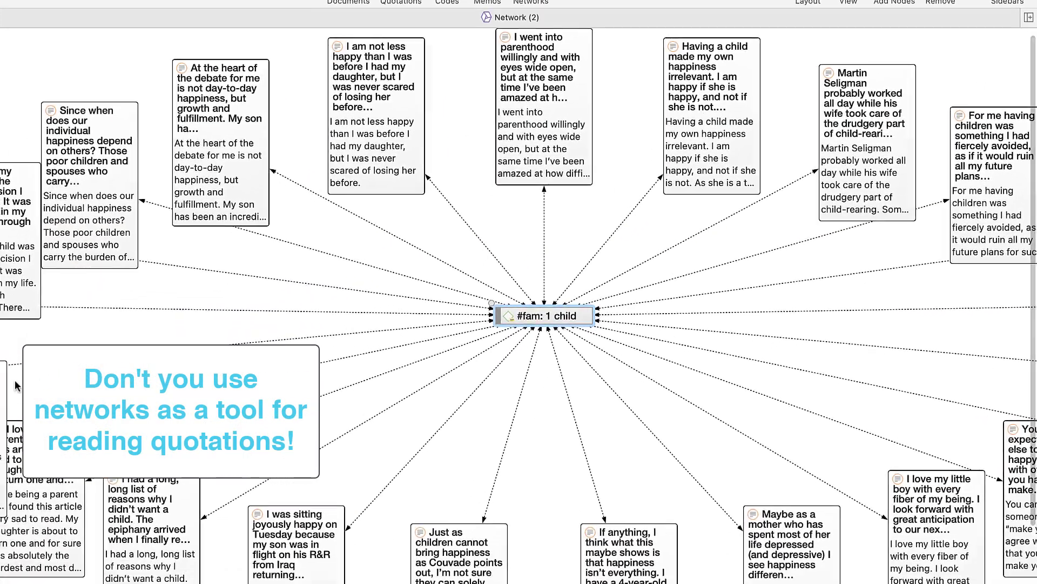
{"action": "scroll", "coordinate": [8, 345], "scroll_direction": "right", "scroll_amount": 3}
{"action": "scroll", "coordinate": [7, 344], "scroll_direction": "down", "scroll_amount": 1}
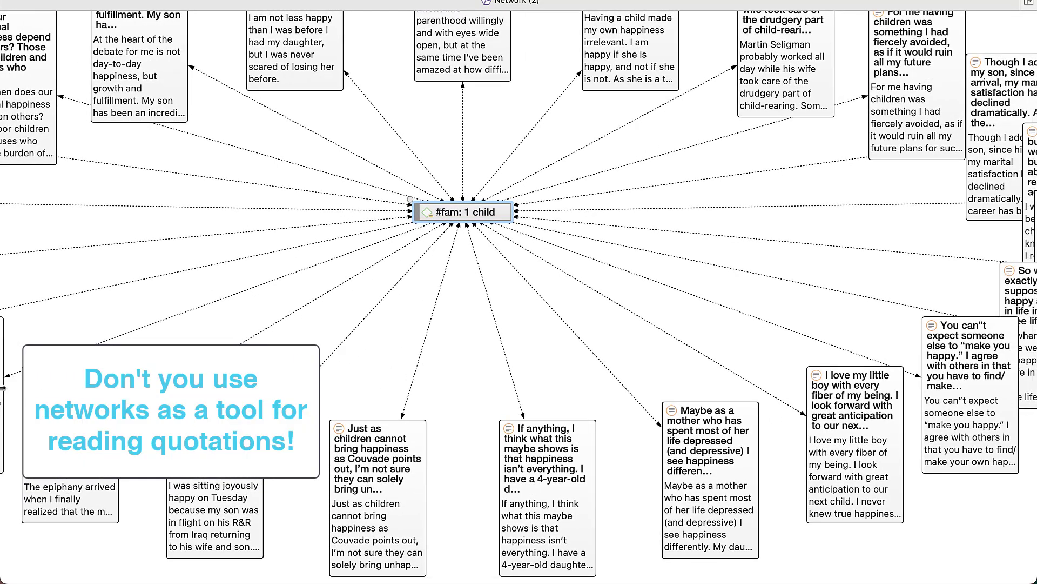
{"action": "scroll", "coordinate": [2, 388], "scroll_direction": "left", "scroll_amount": 3}
{"action": "scroll", "coordinate": [2, 388], "scroll_direction": "up", "scroll_amount": 2}
{"action": "scroll", "coordinate": [3, 388], "scroll_direction": "left", "scroll_amount": 2}
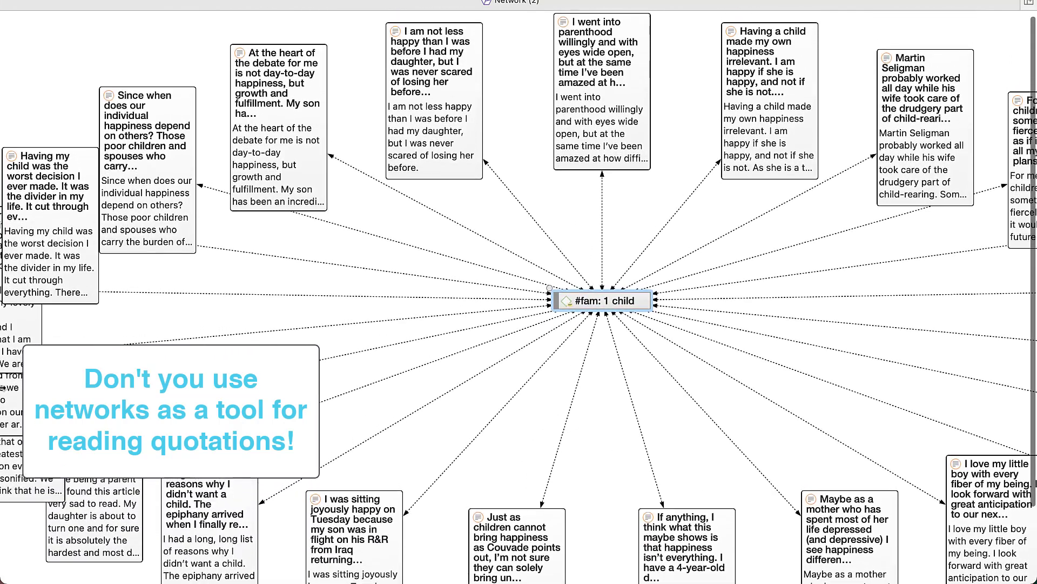
{"action": "scroll", "coordinate": [2, 388], "scroll_direction": "up", "scroll_amount": 1}
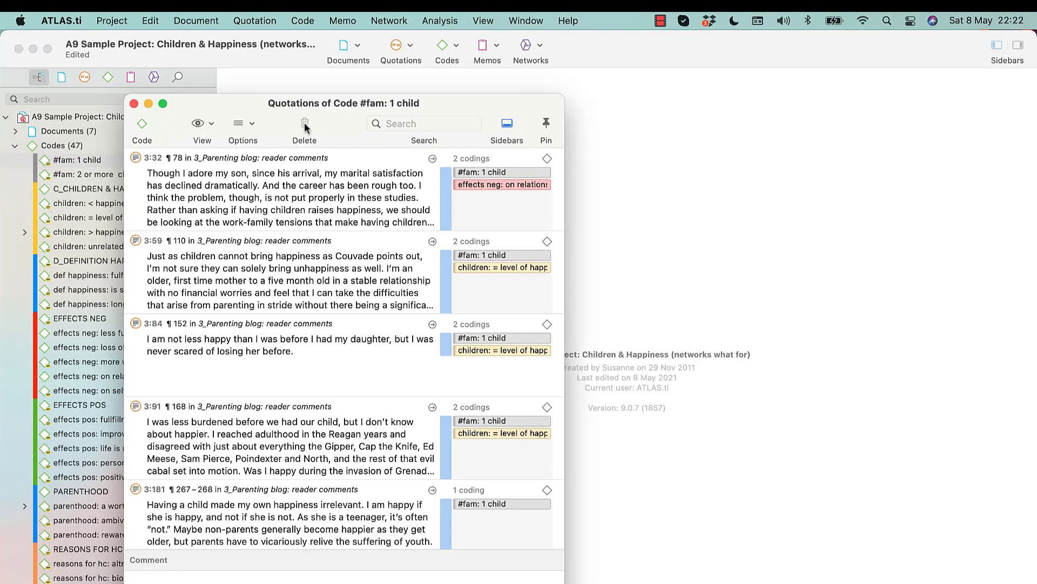
Move the 'Quotations of Code #fam: 1 child' window aside and scroll through its quotations.
{"action": "left_click_drag", "start_coordinate": [292, 123], "coordinate": [439, 99]}
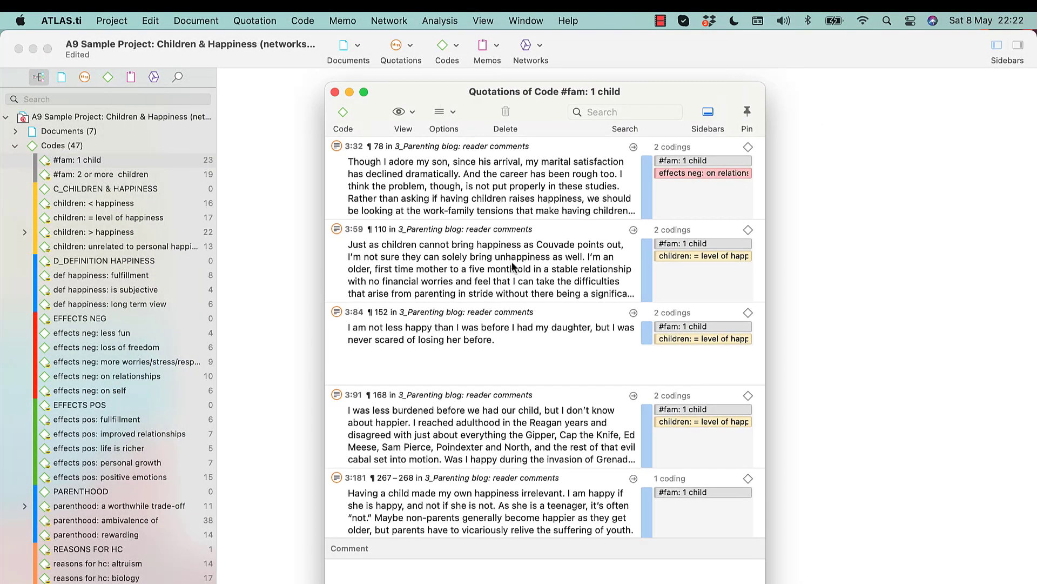
{"action": "scroll", "coordinate": [518, 291], "scroll_direction": "down", "scroll_amount": 10}
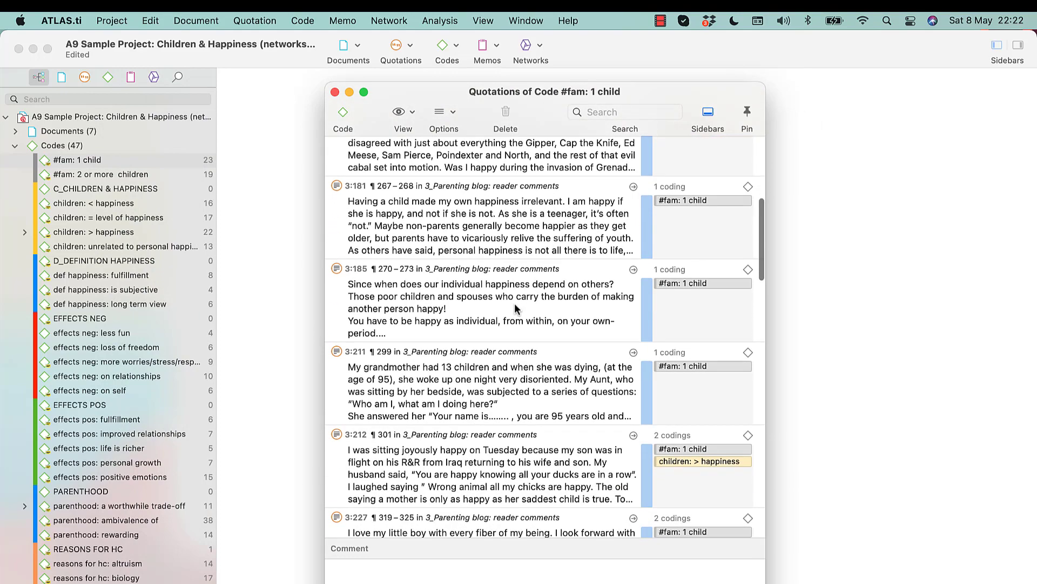
{"action": "scroll", "coordinate": [515, 308], "scroll_direction": "down", "scroll_amount": 12}
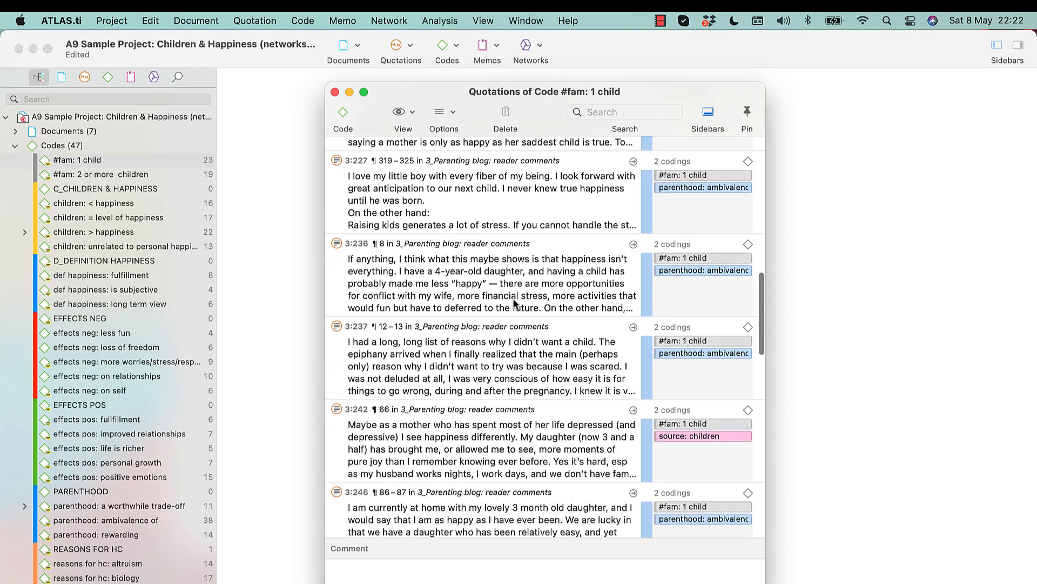
{"action": "scroll", "coordinate": [514, 304], "scroll_direction": "down", "scroll_amount": 12}
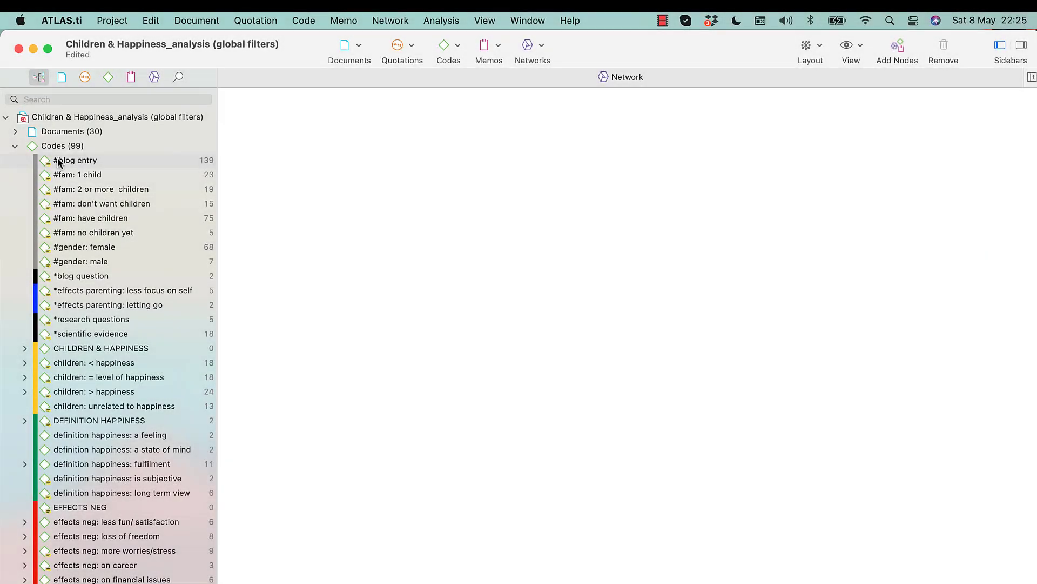
Place '#blog entry' in the network and add all its co-occurring codes.
{"action": "left_click_drag", "start_coordinate": [76, 160], "coordinate": [432, 216]}
{"action": "right_click", "coordinate": [461, 220]}
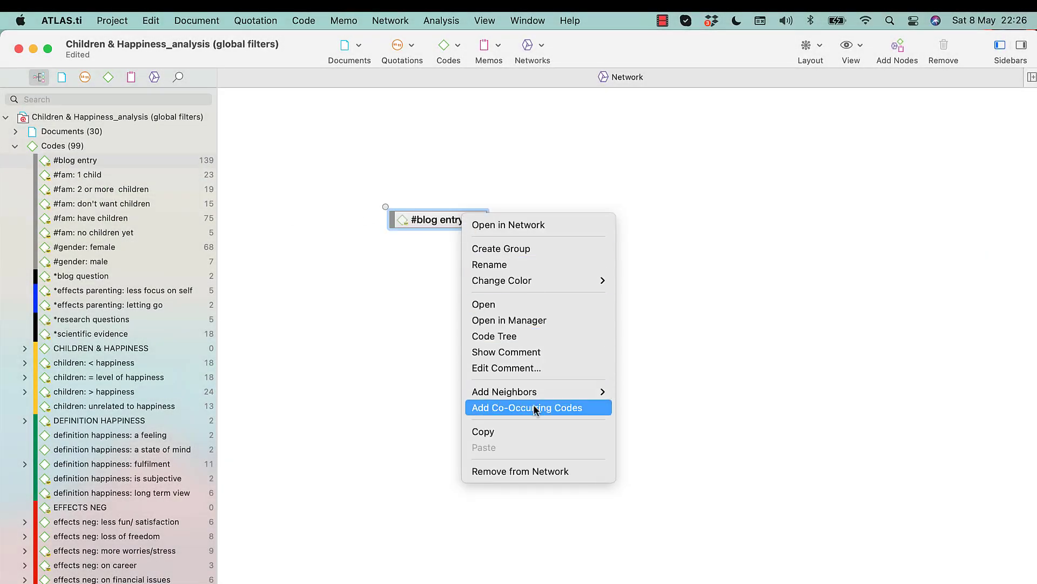
{"action": "left_click", "coordinate": [533, 406]}
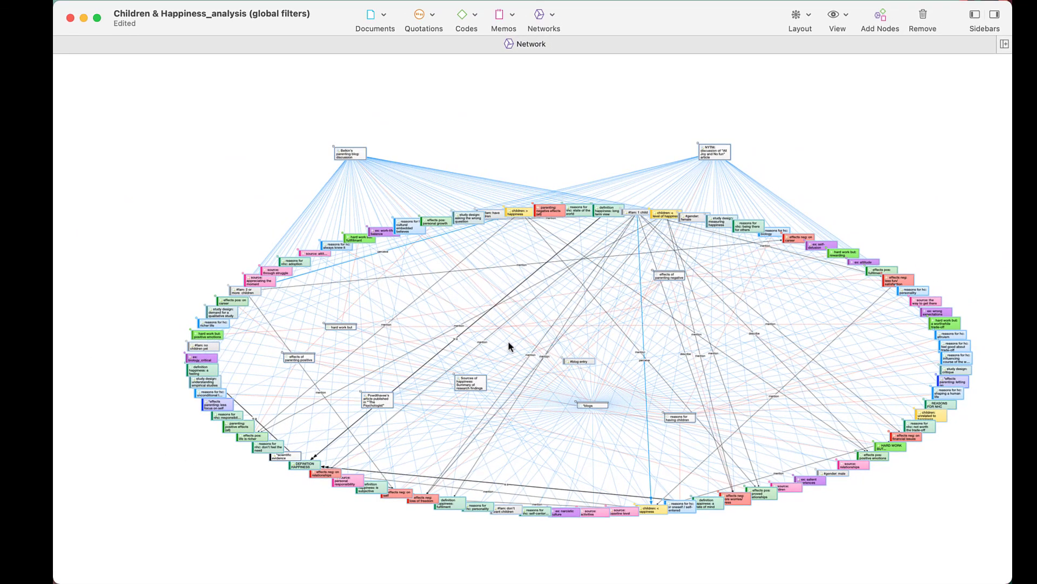
Arrange the nodes in a grid layout, then in a circular layout.
{"action": "left_click", "coordinate": [802, 17]}
{"action": "left_click", "coordinate": [809, 45]}
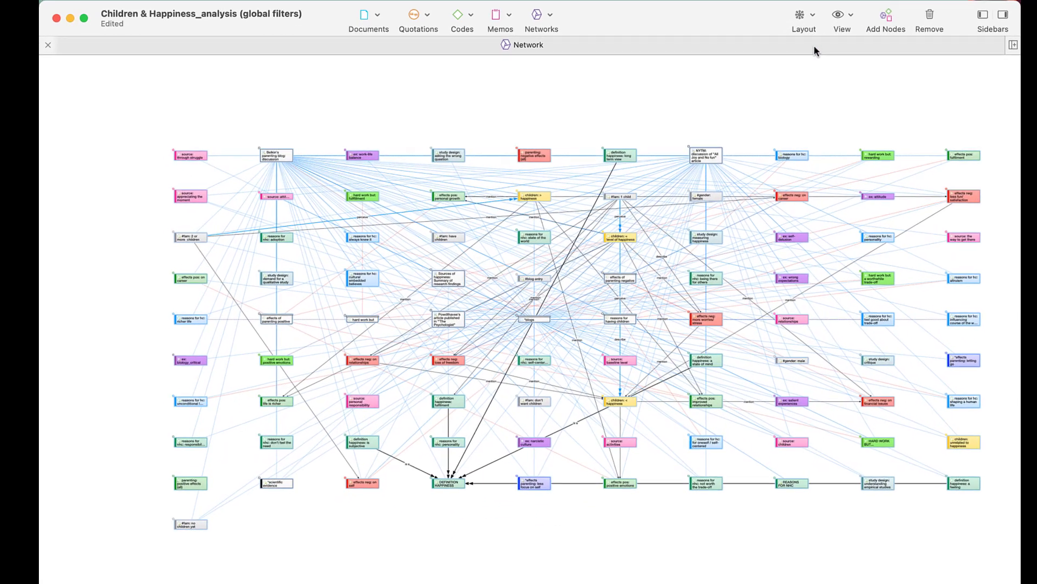
{"action": "left_click", "coordinate": [806, 16]}
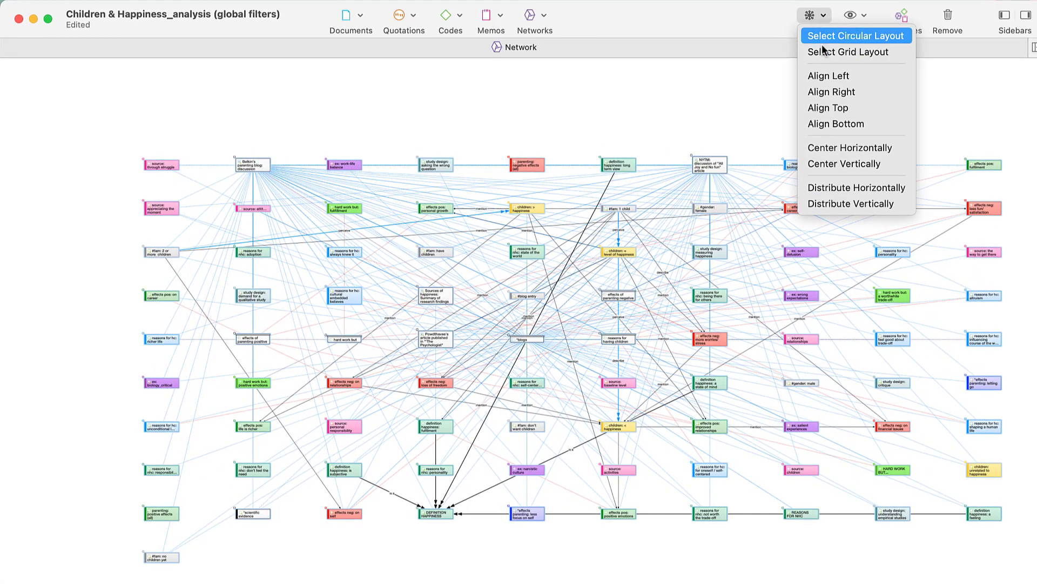
{"action": "left_click", "coordinate": [821, 38]}
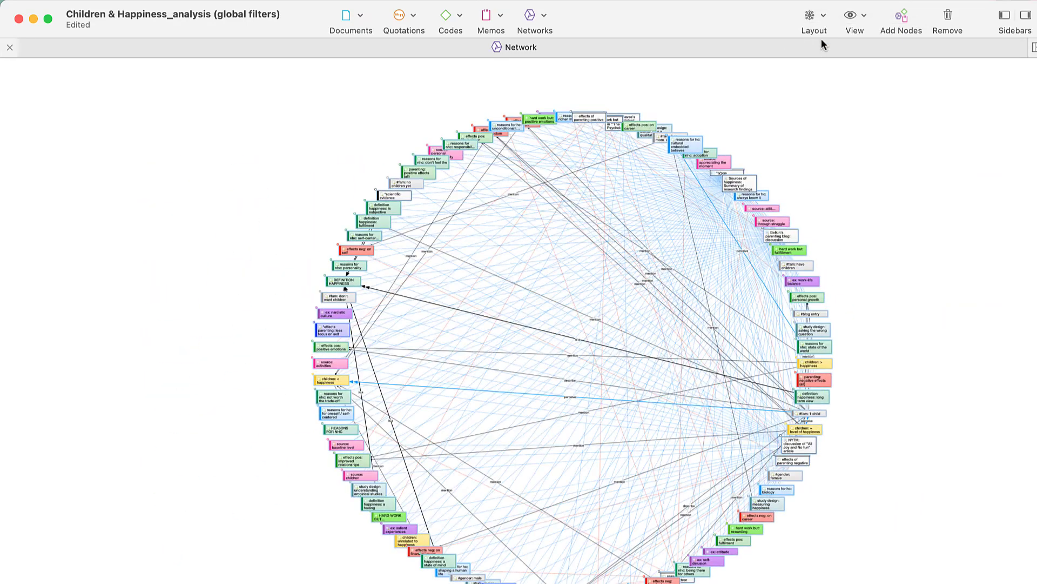